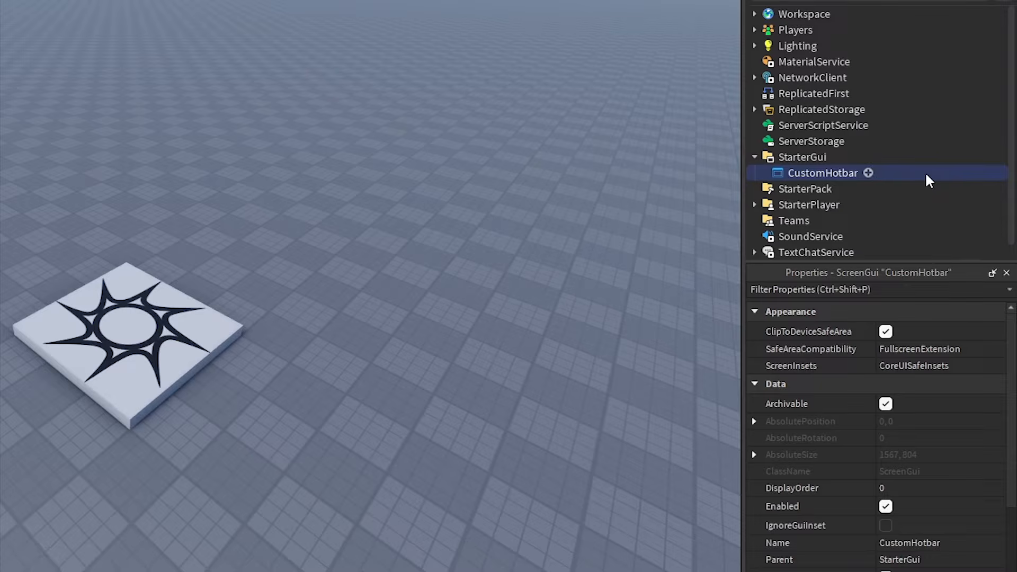
Add a Frame inside CustomHotbar and rename it HotbarFrame
click(868, 172)
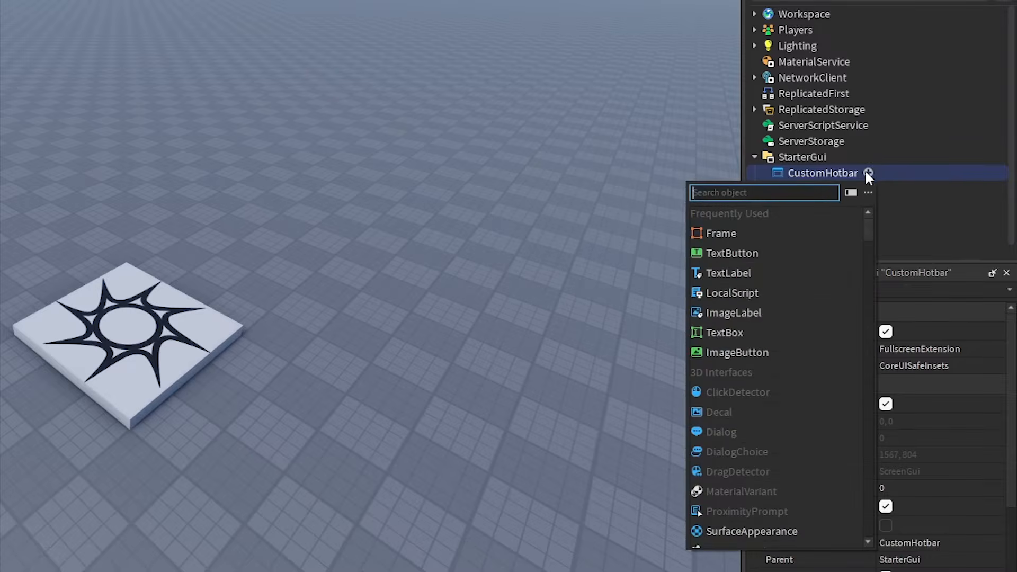
click(781, 233)
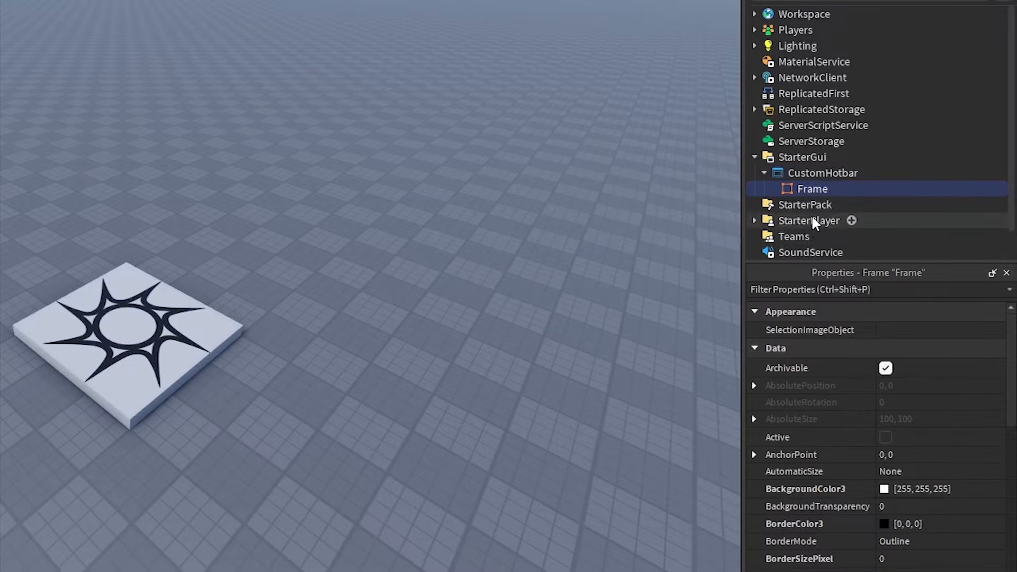
double_click(824, 190)
text(Hotbar)
key(Return)
Set HotbarFrame's size to {1, 0},{1, 0} and its background transparency to 1
scroll(904, 471, down, 5)
click(928, 470)
text(1)
key(Return)
scroll(929, 468, up, 5)
click(933, 408)
text(1)
key(Return)
Add an ImageButton inside HotbarFrame and rename it SlotTemplate
click(871, 189)
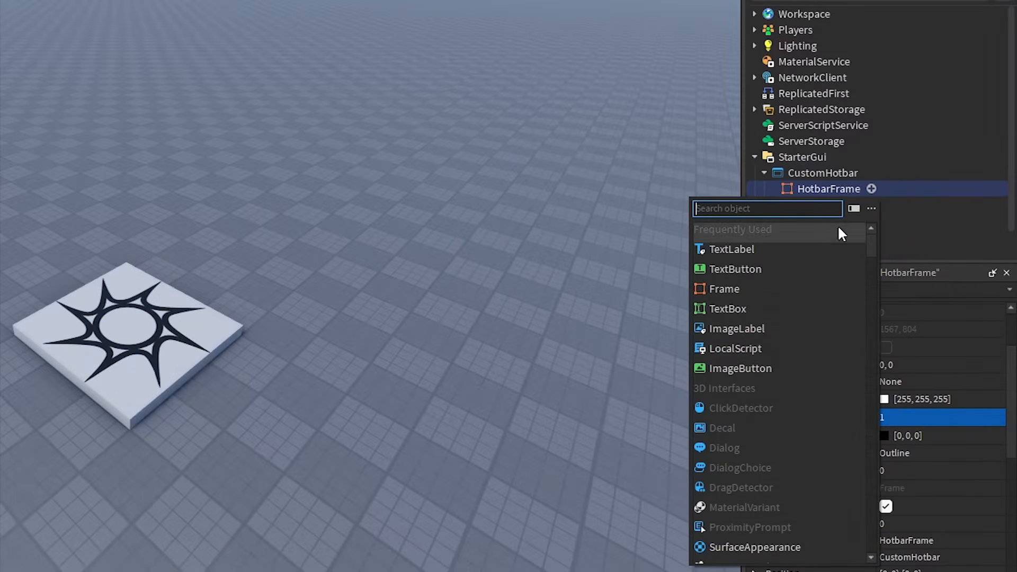
click(790, 374)
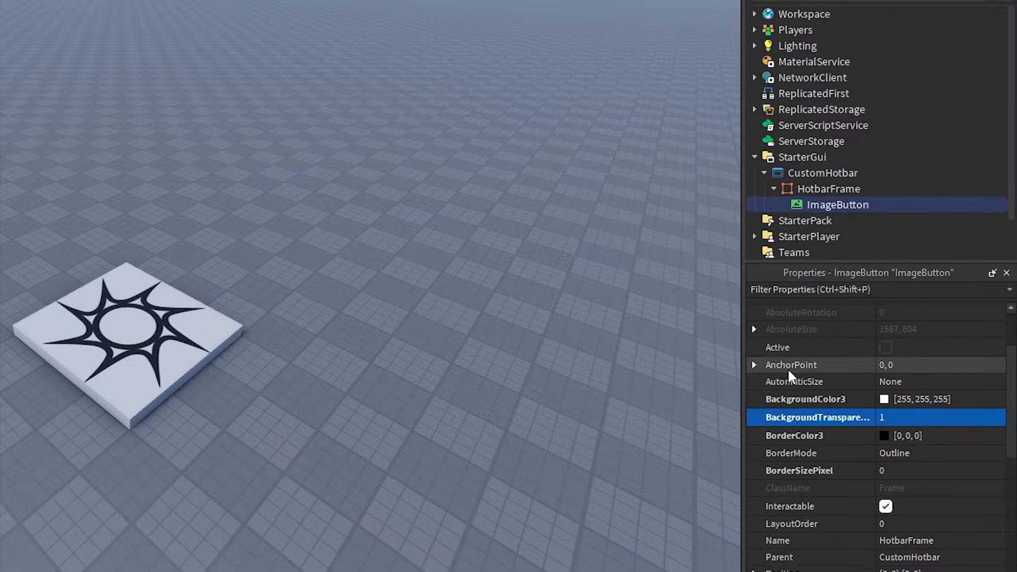
double_click(911, 204)
text(SlotTemplate)
key(Return)
Add a TextLabel inside SlotTemplate and rename it ItemName
click(880, 205)
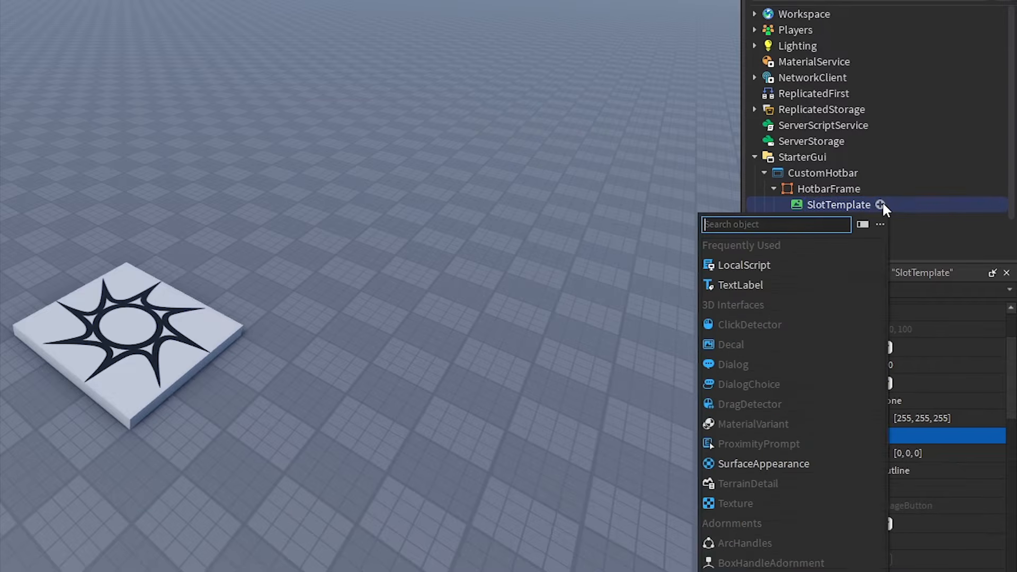
click(783, 285)
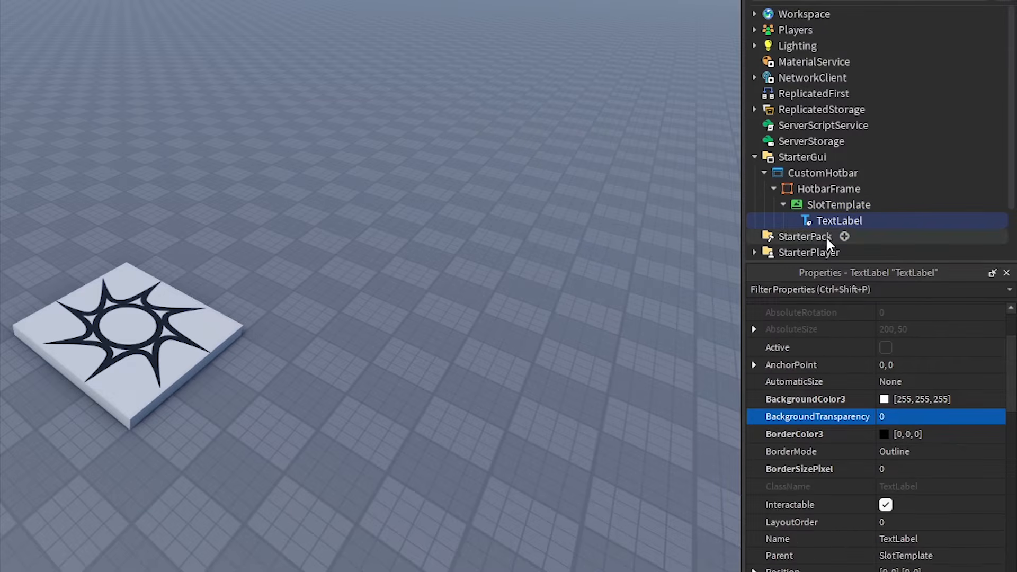
double_click(927, 222)
text(ItemName)
key(Return)
Add a second TextLabel inside SlotTemplate and rename it Number
click(880, 204)
click(763, 286)
double_click(909, 239)
text(Number)
key(Return)
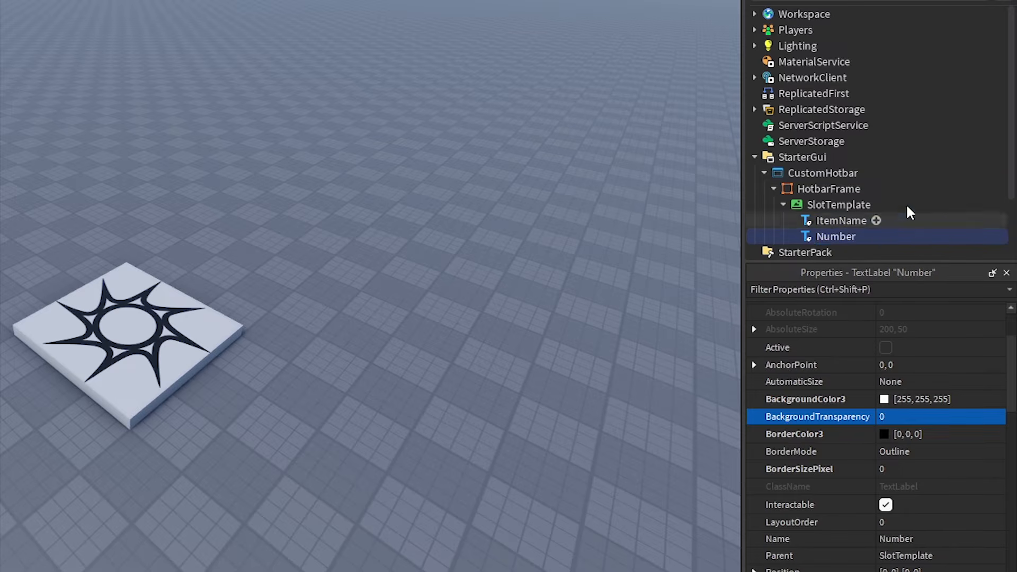
Set HotbarFrame's anchor point to 0.5, 0.5 and its position to {0.5, 0},{0.5, 0}
click(921, 176)
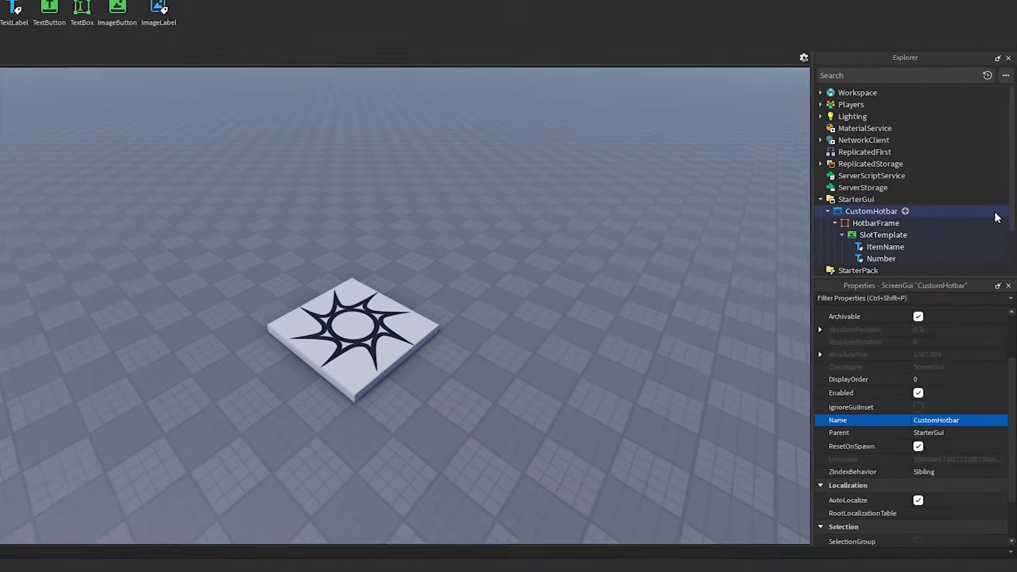
click(895, 223)
click(948, 351)
text(0.5)
key(Return)
click(944, 492)
text(0.5)
key(Return)
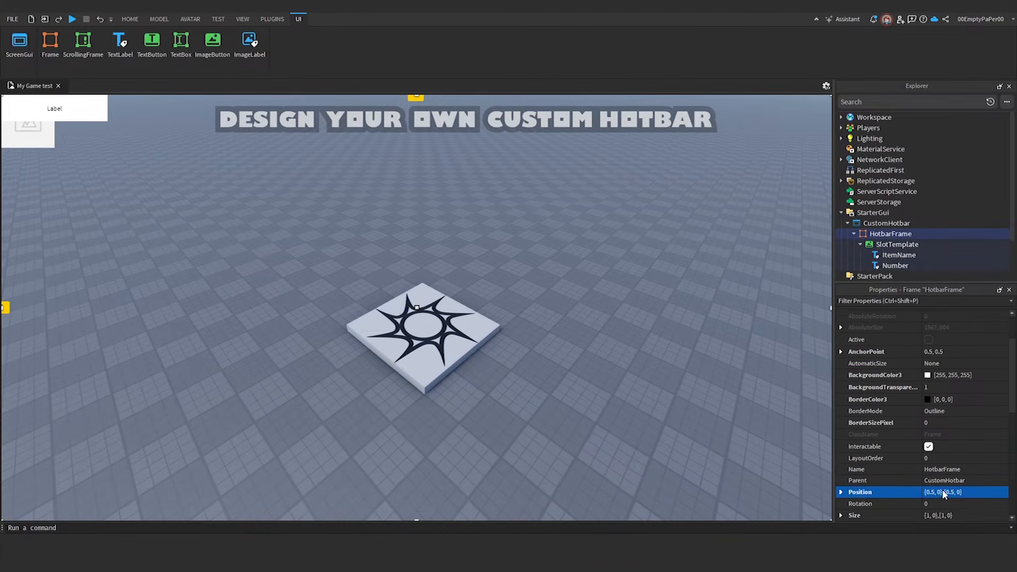
Set HotbarFrame's Y size scale to 0.2 and its Y position scale to 0.9
drag(1013, 398, 1012, 426)
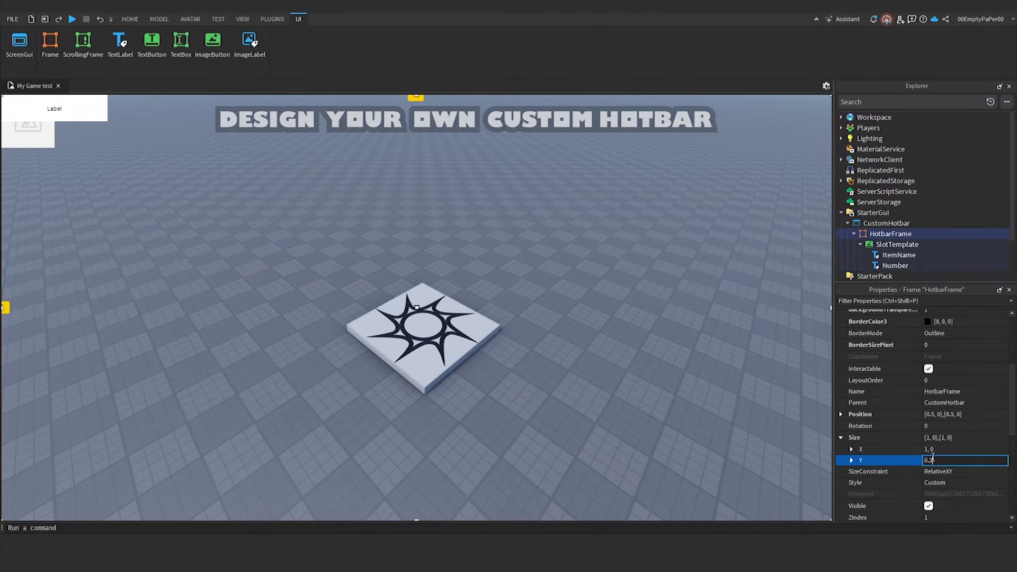
key(Return)
click(841, 414)
click(938, 438)
text(0.8)
key(Return)
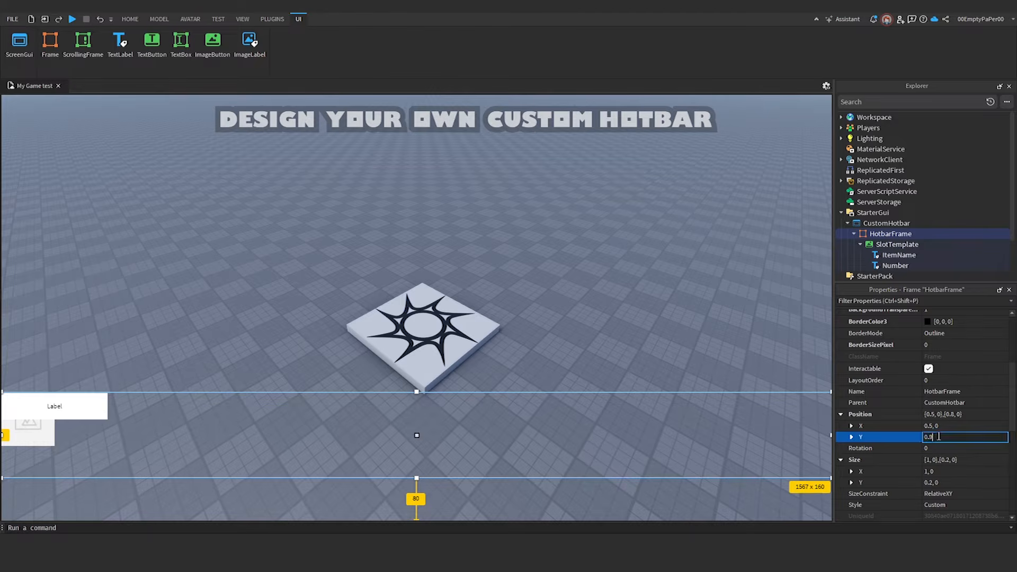
text(0.9)
key(Return)
Add a UIListLayout to HotbarFrame and set its padding offset to 10
click(918, 234)
text(ui)
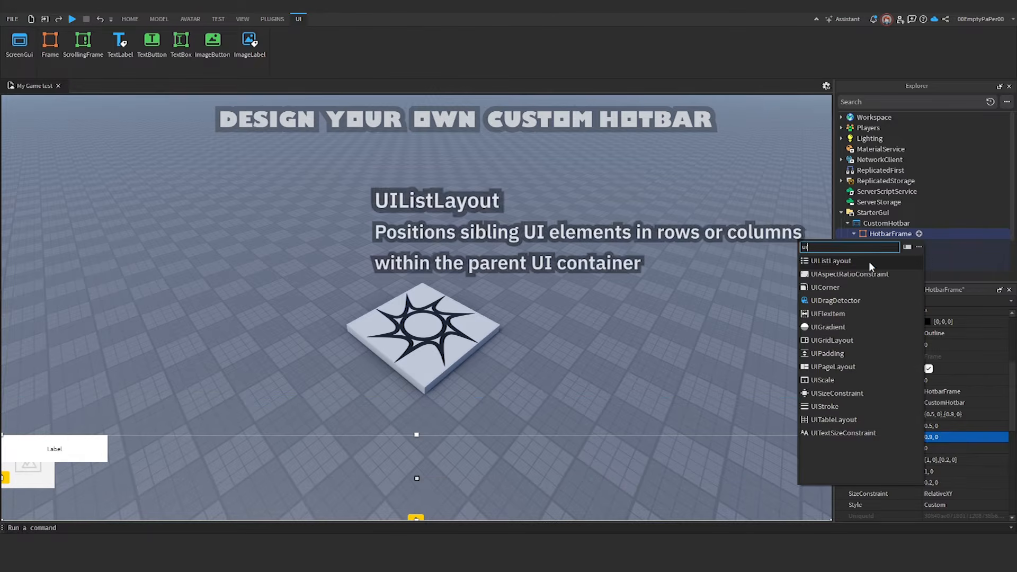
click(869, 262)
click(841, 328)
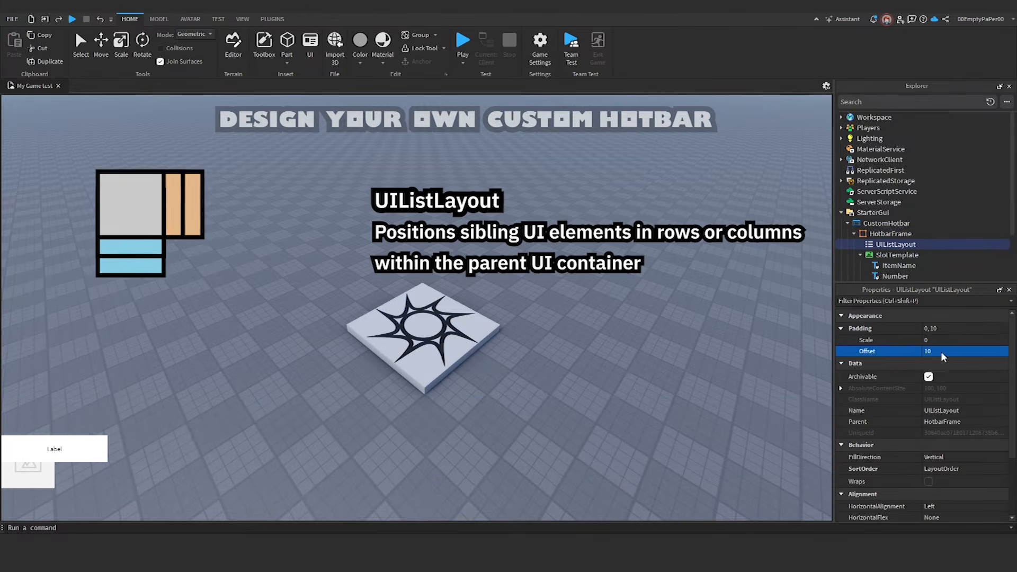
Set the UIListLayout's fill direction to Horizontal and center both its horizontal and vertical alignment
scroll(943, 354, down, 3)
click(970, 373)
click(972, 383)
click(971, 424)
click(970, 437)
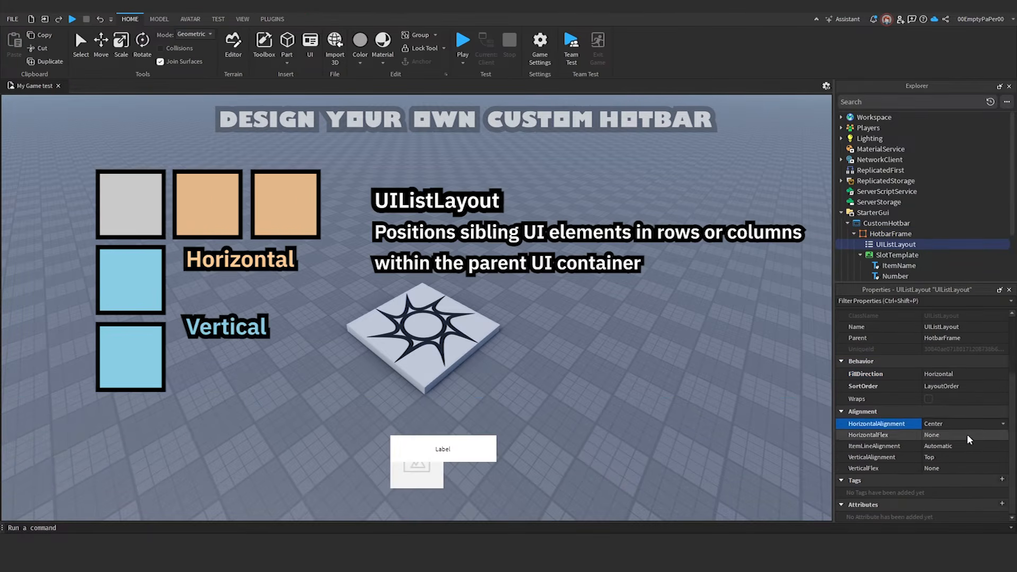
click(968, 459)
click(959, 476)
Set SlotTemplate's background color to [70, 70, 70] and its size to {0.5, 0},{0.5, 0}
click(963, 256)
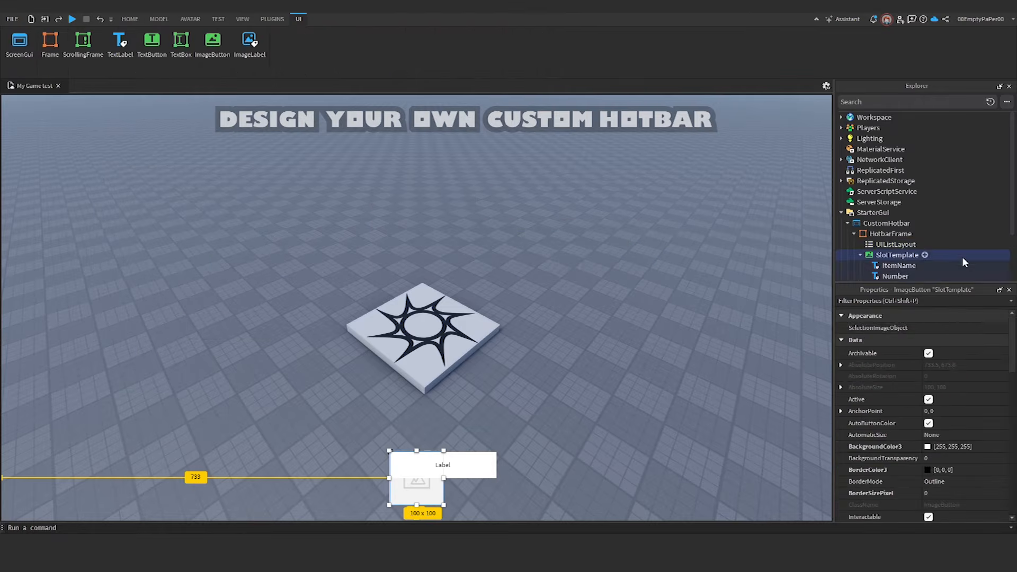
click(928, 447)
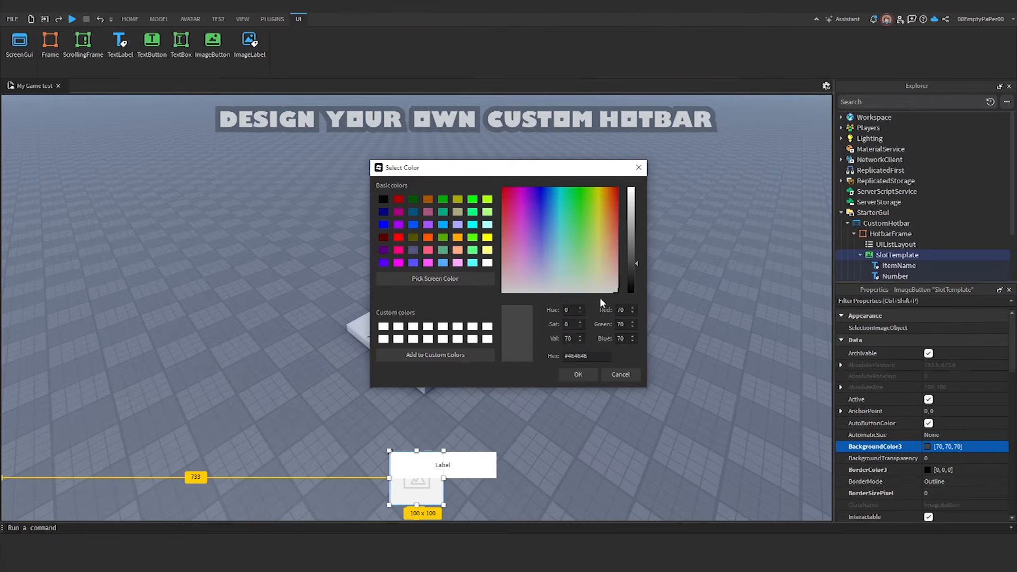
click(579, 375)
scroll(990, 360, down, 6)
click(962, 391)
text(0.5,0.5)
key(Return)
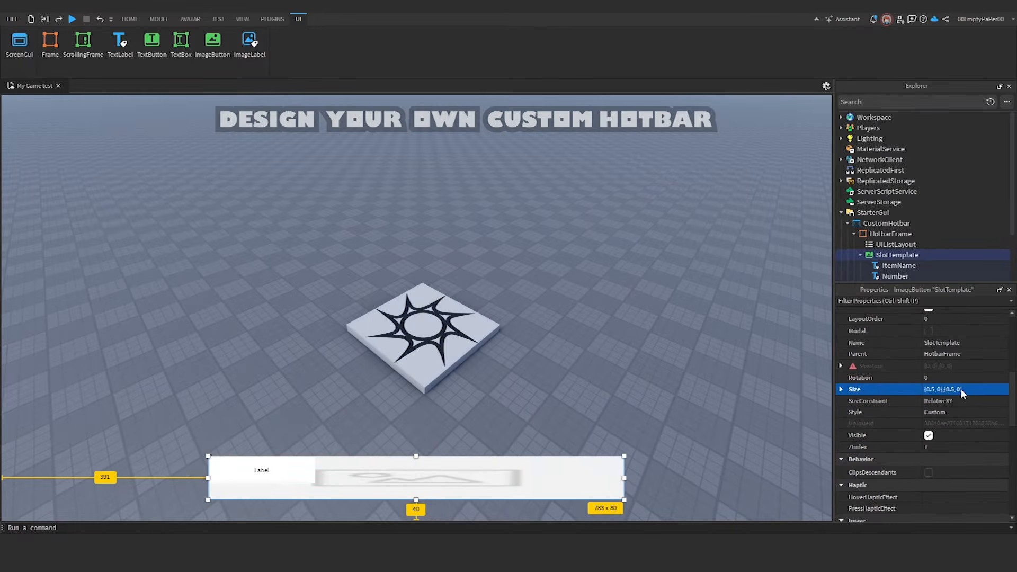
Clear the default Image value of SlotTemplate
drag(1011, 395, 1011, 433)
click(991, 400)
key(BackSpace)
key(Return)
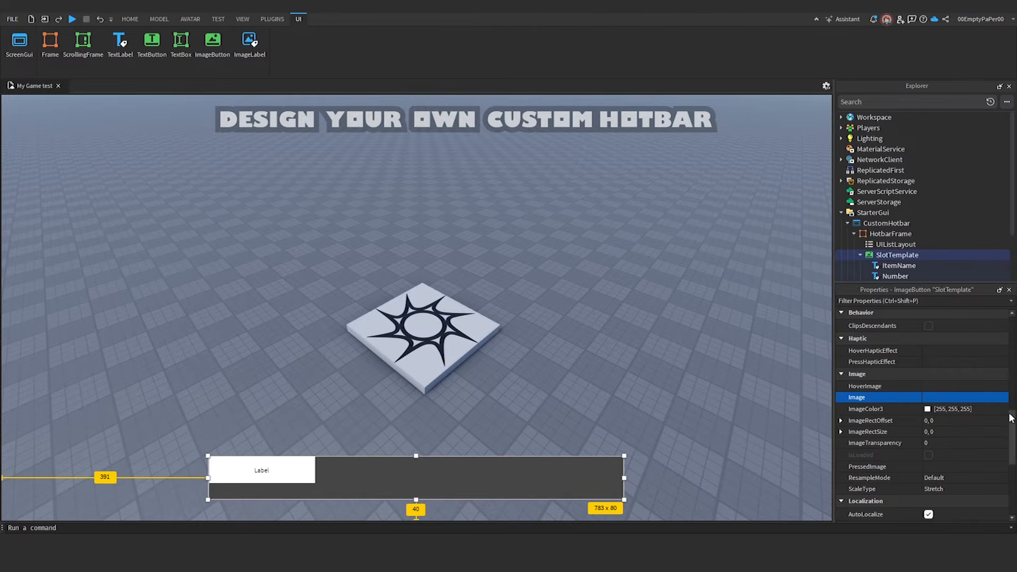
Add a UIAspectRatioConstraint to SlotTemplate
click(924, 255)
text(ui)
click(889, 296)
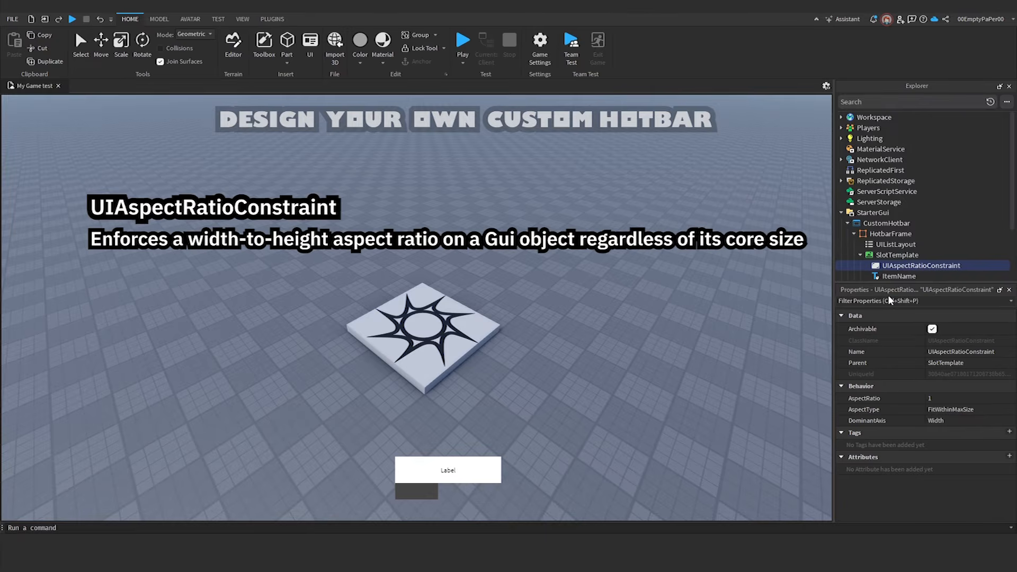
Set ItemName's anchor point to 0.5, 0.5 and its background transparency to 1
scroll(1012, 219, down, 3)
click(899, 202)
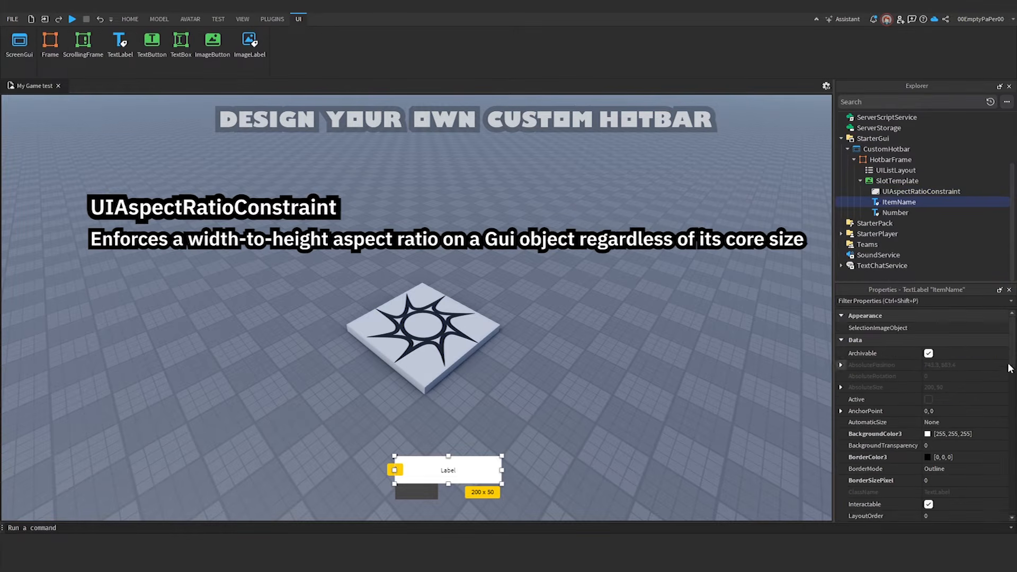
text(5)
key(Return)
click(958, 392)
text(1)
key(Return)
Set ItemName's position scale to 0.5 and its size scale to 1 on both axes, filling the slot
drag(1013, 368, 1013, 484)
click(948, 390)
text(0.5)
key(Return)
click(958, 412)
text(1)
key(Return)
Make the Number label's background transparent and shrink it to 24 x 24 pixels in the slot's upper corner
click(895, 212)
scroll(953, 371, down, 2)
drag(960, 355, 1014, 387)
click(939, 451)
Change the font face of the ItemName and Number labels together to a bold rounded typeface
scroll(940, 455, down, 5)
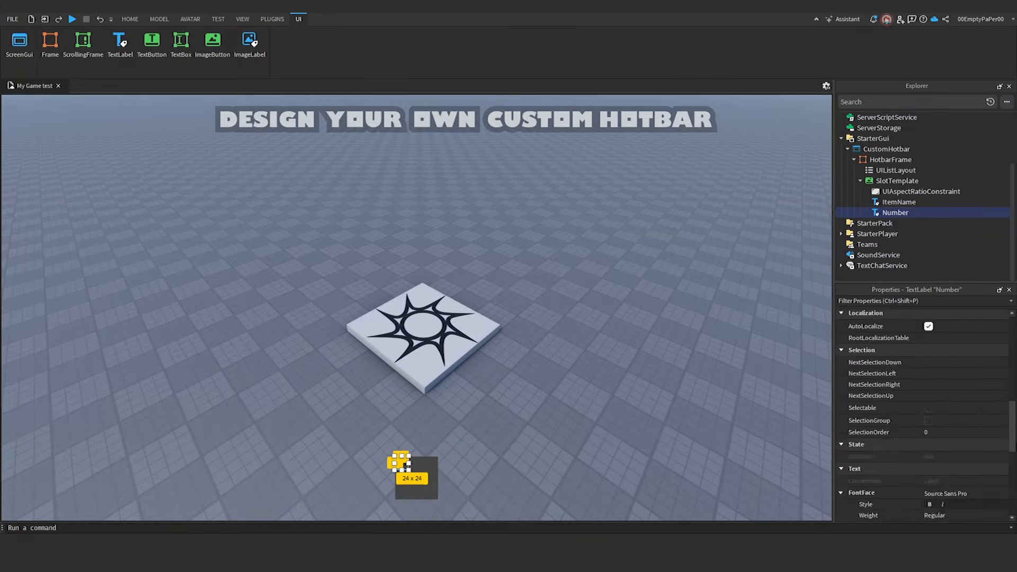
ctrl+click(899, 202)
click(1003, 338)
click(958, 426)
Enable TextScaled on ItemName and Number and set their text color to [255, 255, 255]
drag(1013, 460, 1013, 478)
click(930, 403)
click(927, 367)
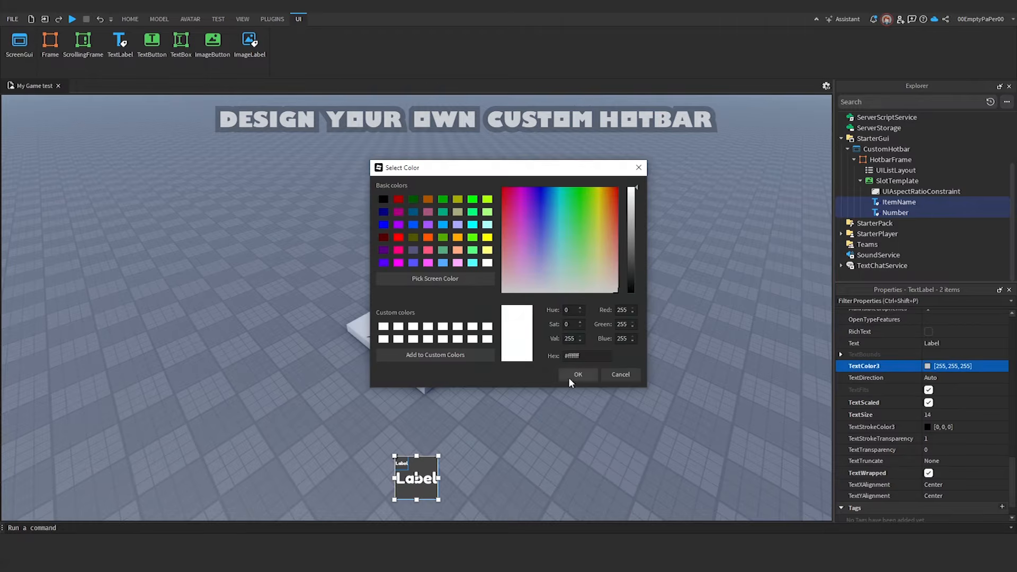
click(573, 374)
Set ItemName's text to Item and Number's text to N
click(949, 344)
key(Return)
click(895, 214)
click(948, 343)
text(N)
key(Return)
Hide SlotTemplate by turning off its Visible property
click(912, 179)
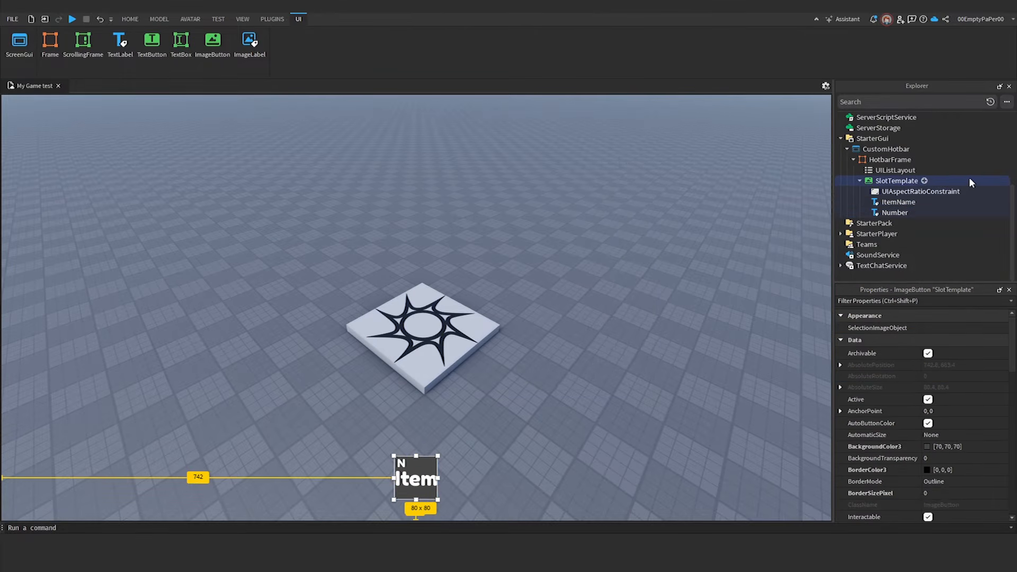
drag(1012, 321, 1013, 383)
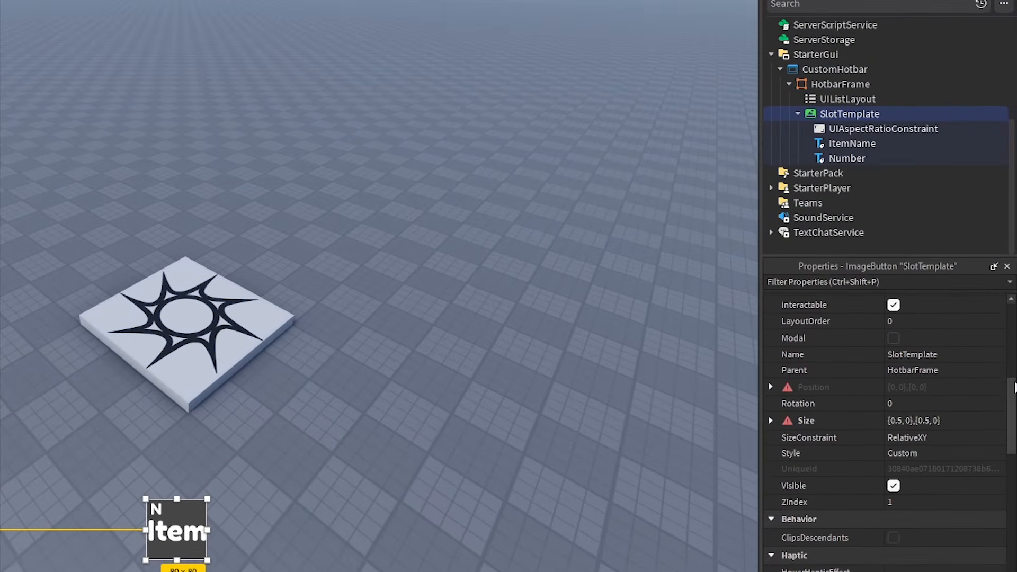
click(894, 485)
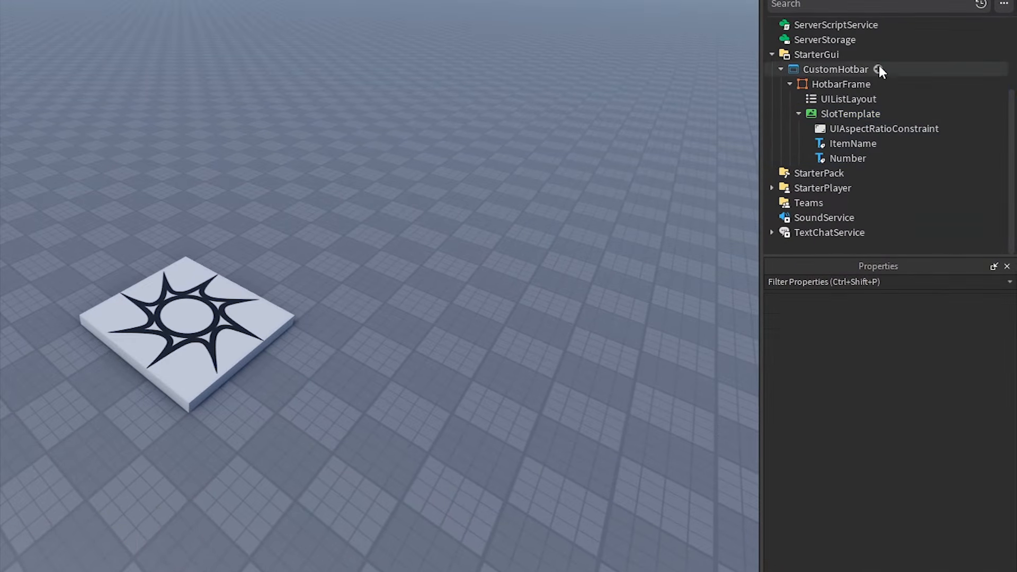
Add a LocalScript inside CustomHotbar and rename it CustomHotbar
click(878, 69)
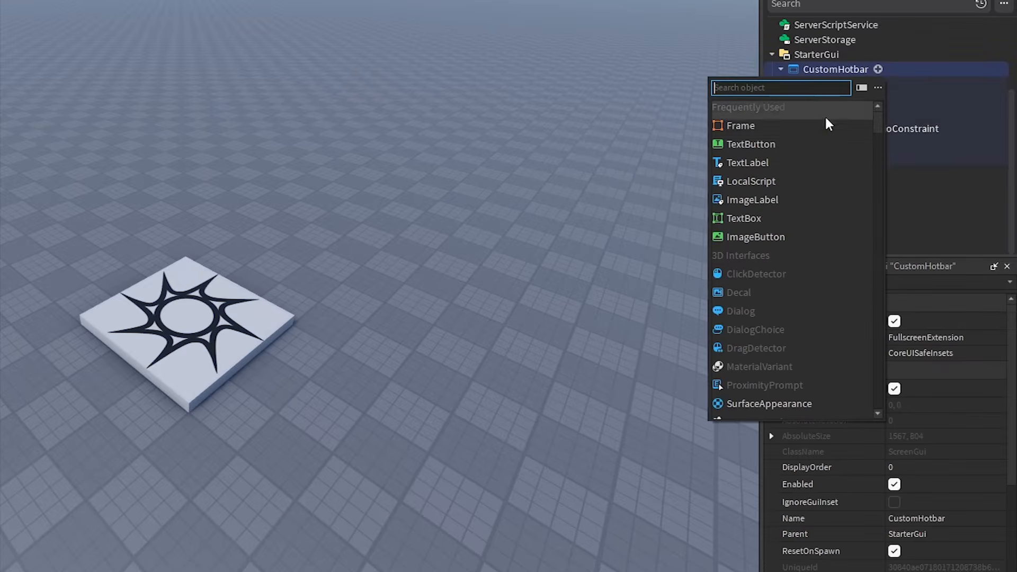
click(787, 180)
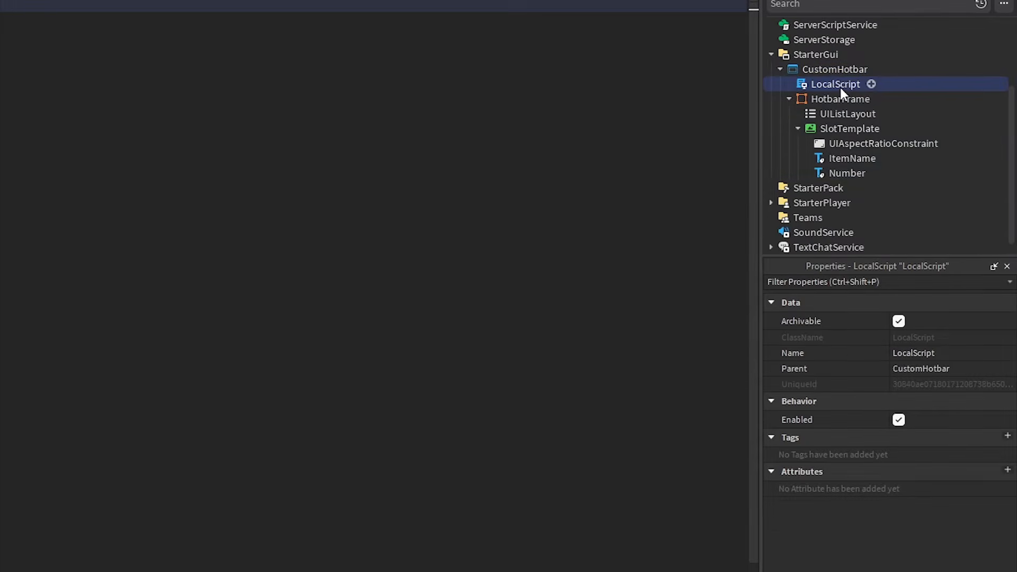
key(F2)
text(Custom)
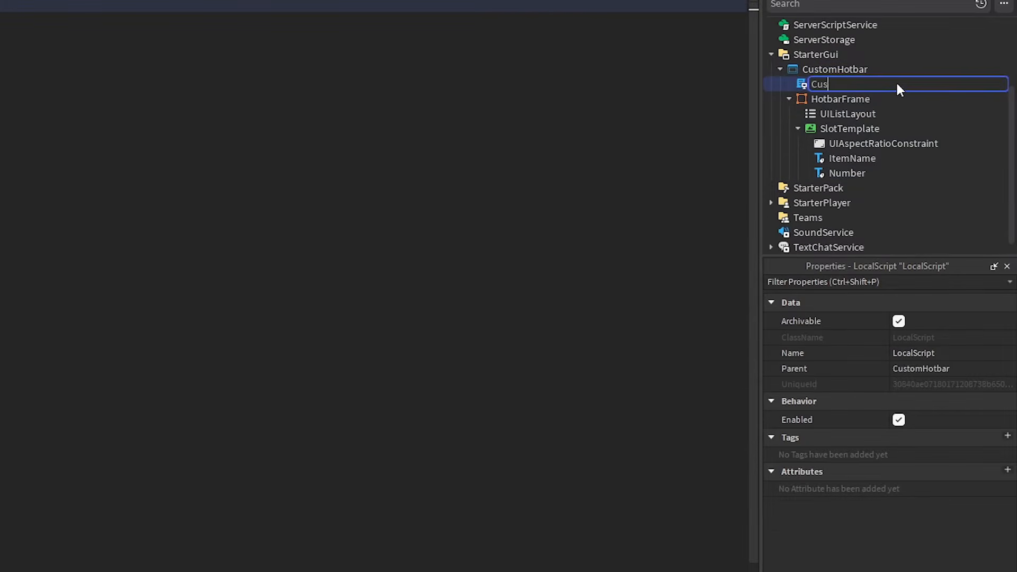
text(Hotbar)
key(Return)
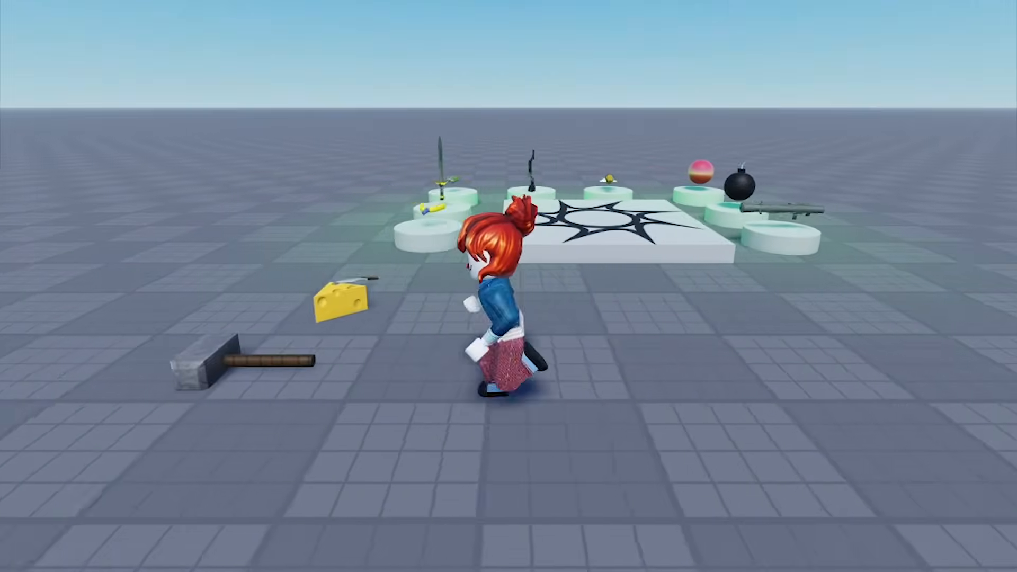
Walk the character over the hammer, cheese and large knife in the playtest to collect them
key(a)
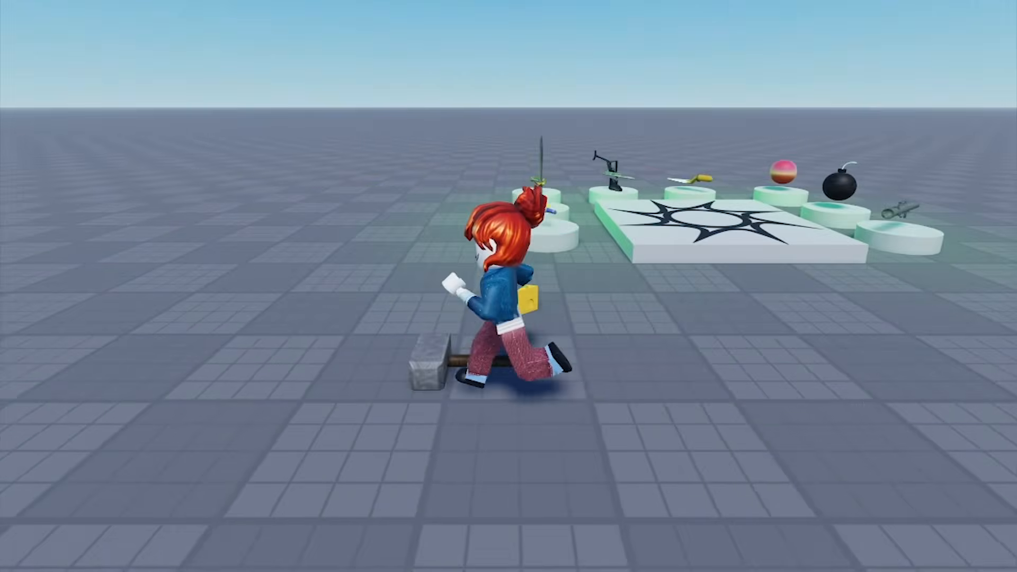
key(a)
key(w)
key(d)
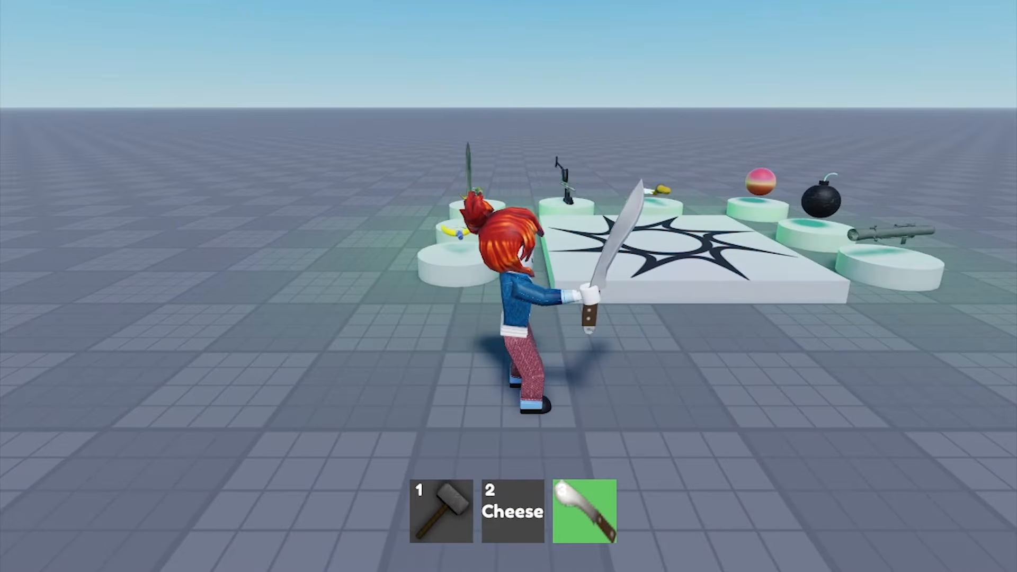
Test the custom hotbar by switching the equipped item between the hammer, cheese and knife slots
key(s)
key(2)
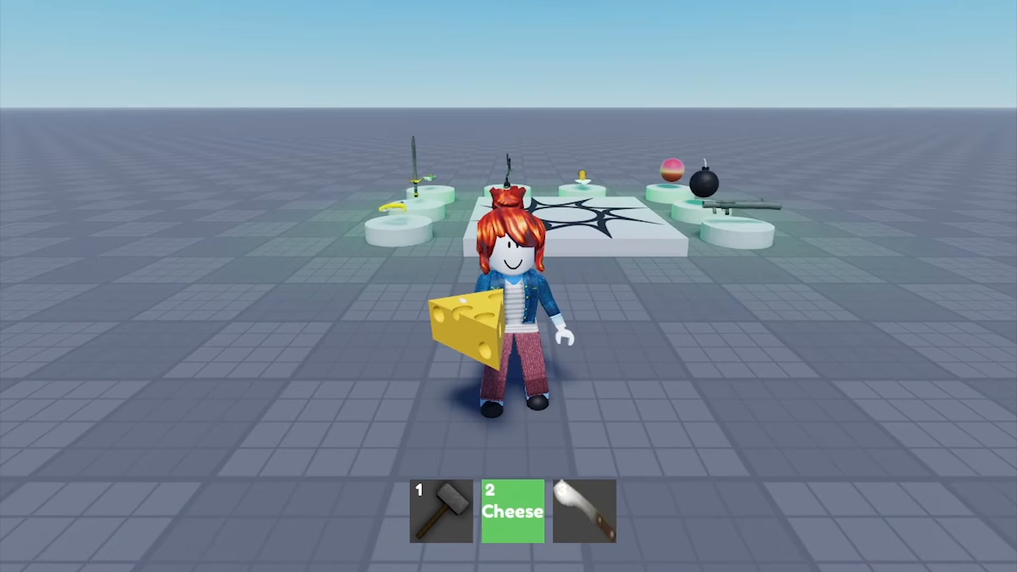
key(1)
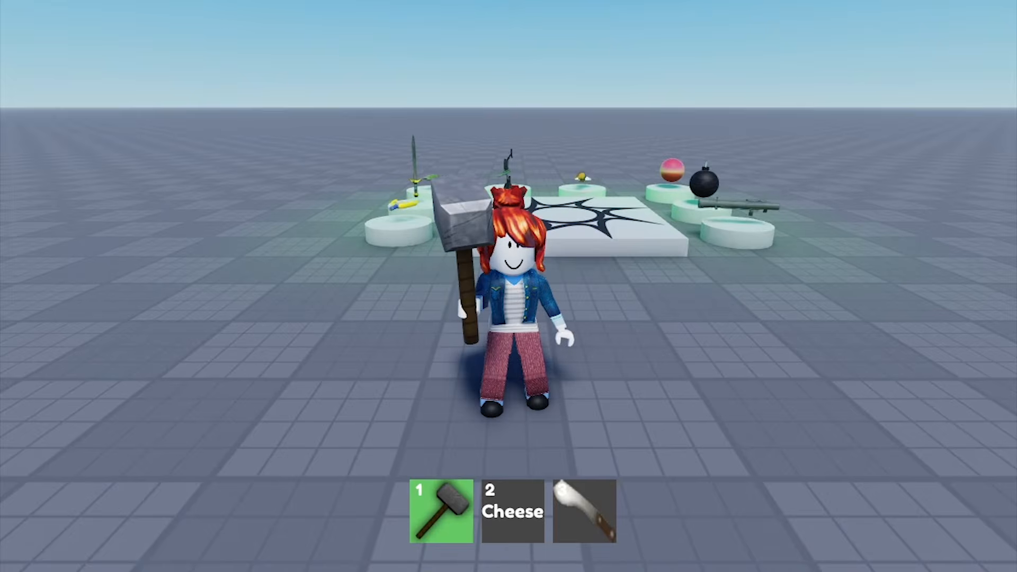
key(2)
key(3)
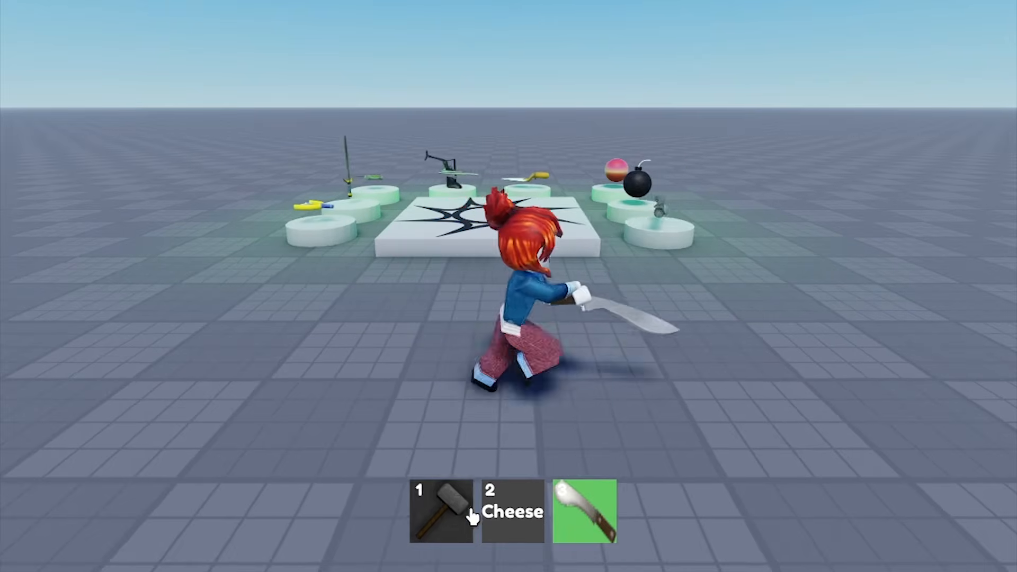
click(468, 511)
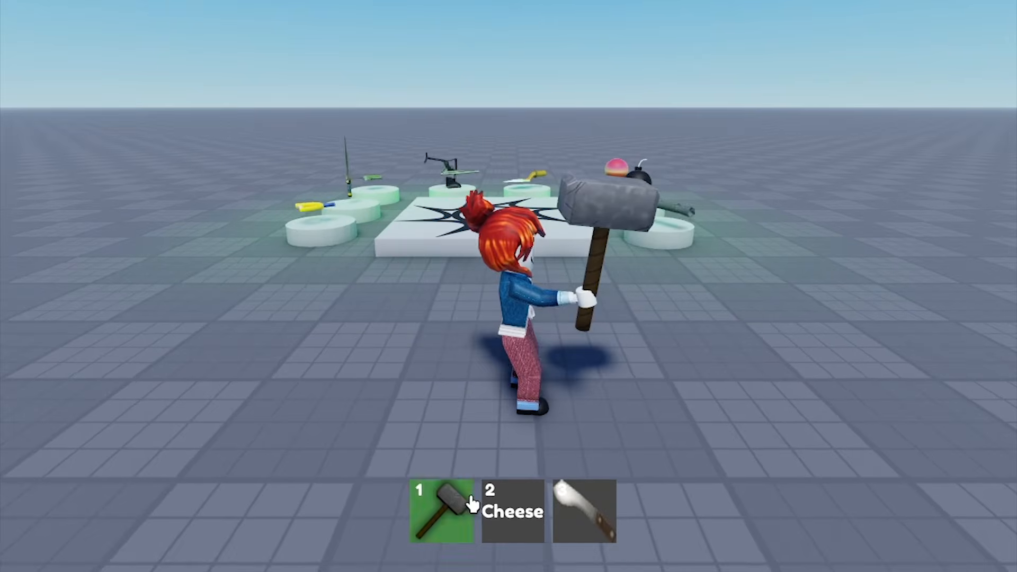
Swing the equipped hammer in the playtest, and equip and eat the cheese from slot 2
click(881, 379)
key(a)
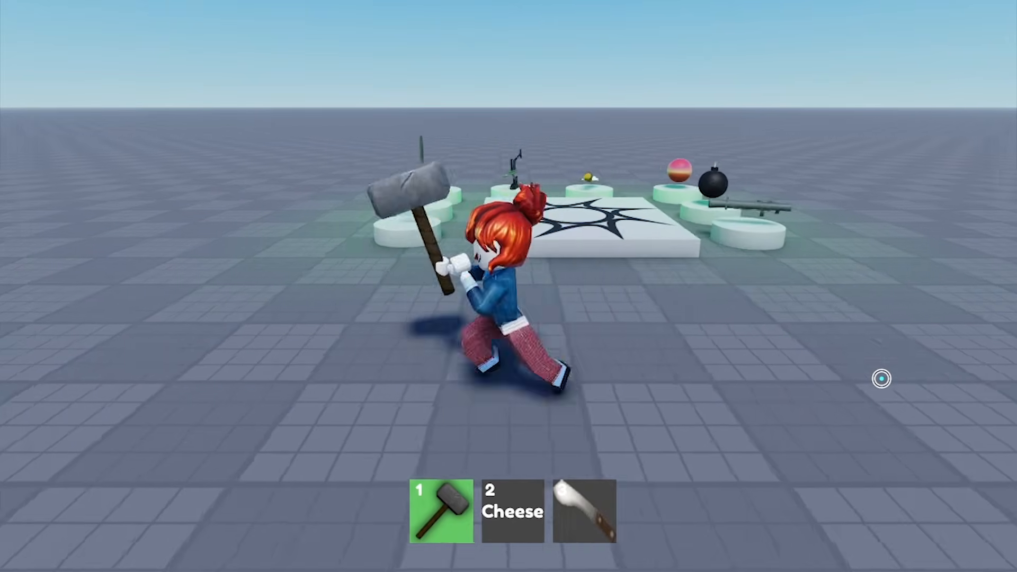
key(s)
key(2)
click(749, 363)
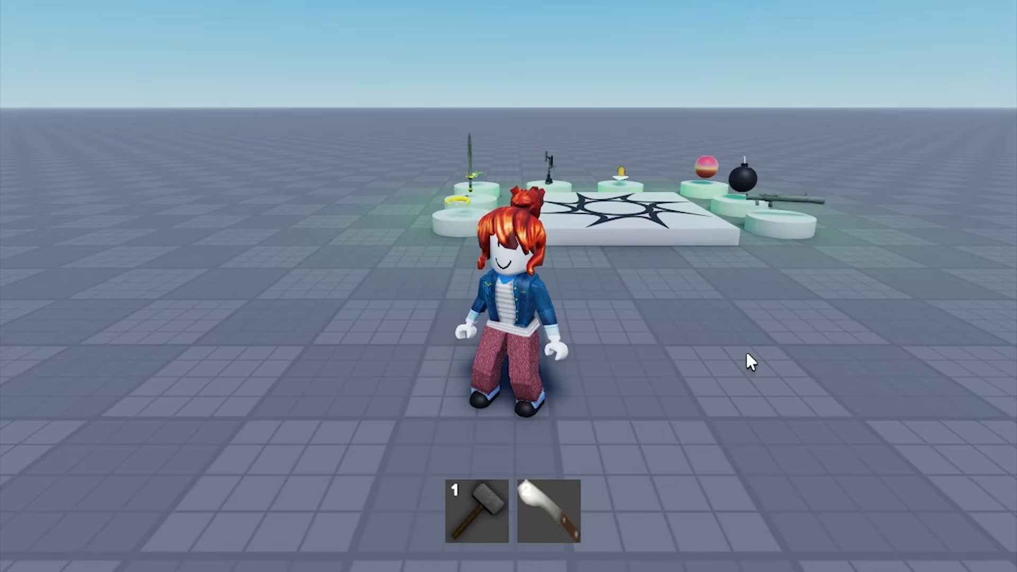
Walk the character to the rocket launcher's pedestal to collect the launcher and fire it
key(w)
key(d)
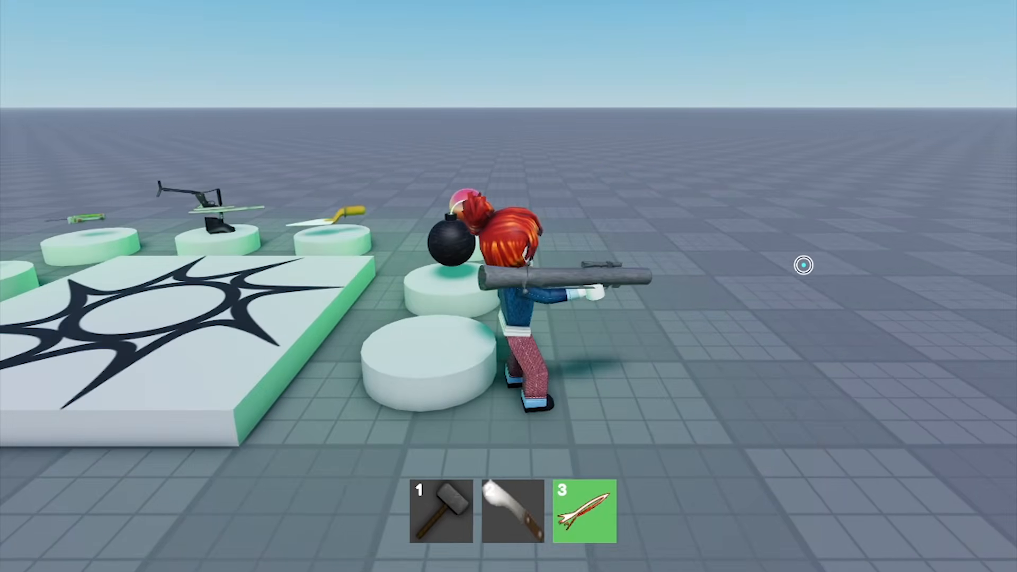
key(w)
click(806, 231)
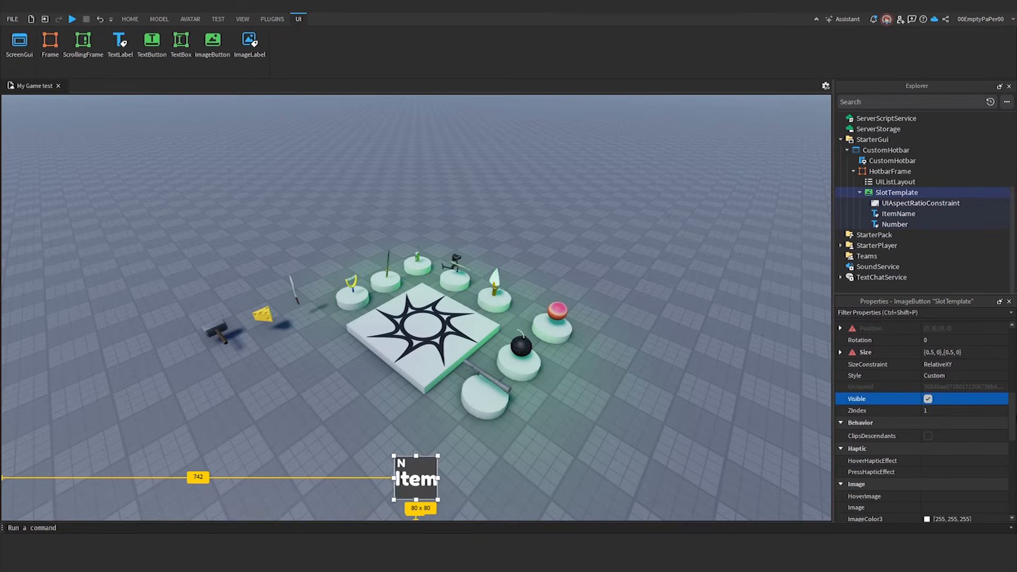
Set SlotTemplate's BackgroundColor3 to 85, 85, 127
drag(1012, 412, 1016, 347)
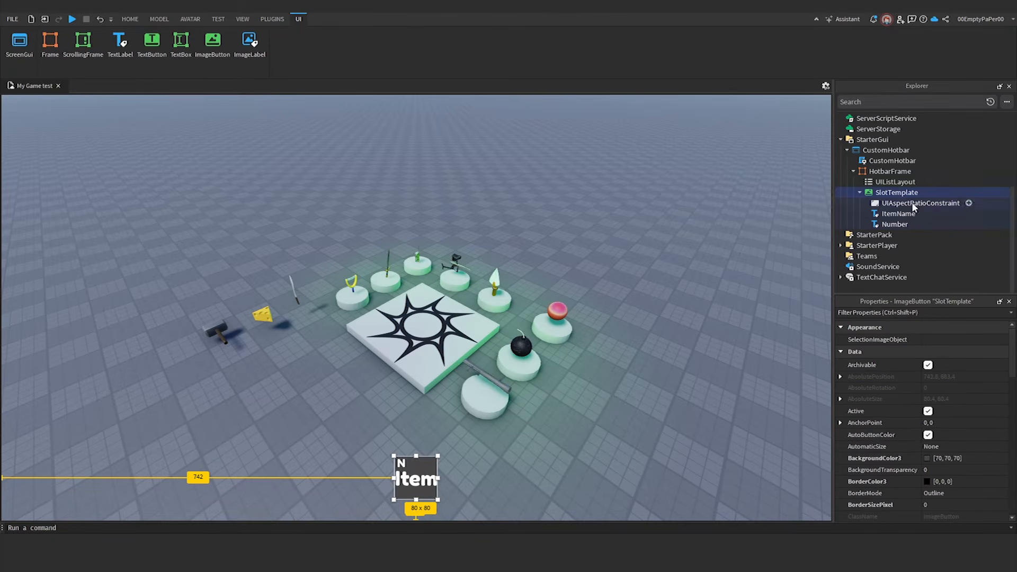
click(927, 459)
click(413, 254)
click(577, 376)
Add a UICorner to SlotTemplate and set its CornerRadius to 0.2
click(925, 193)
text(ui)
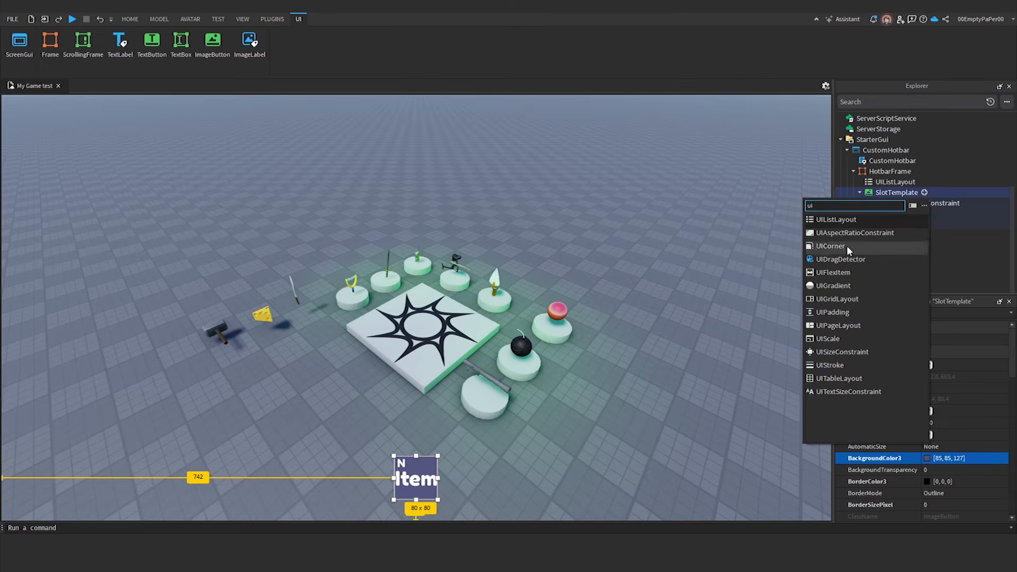
click(830, 245)
click(946, 340)
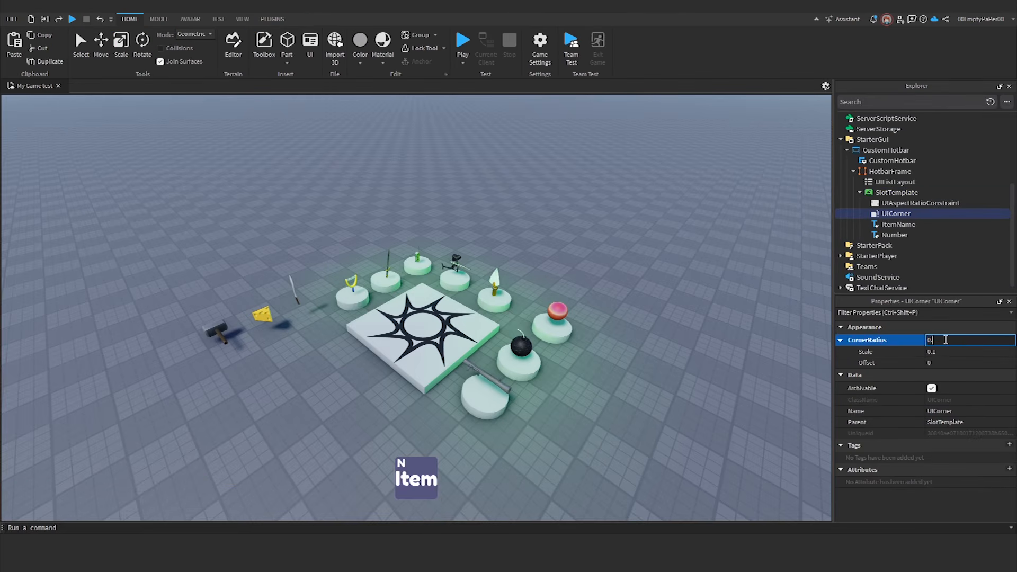
Set the Number label's BackgroundColor3 to 66, 66, 99 and give it a copy of SlotTemplate's UICorner
click(898, 224)
click(897, 215)
click(893, 233)
click(927, 447)
click(416, 252)
drag(637, 242, 641, 252)
click(579, 374)
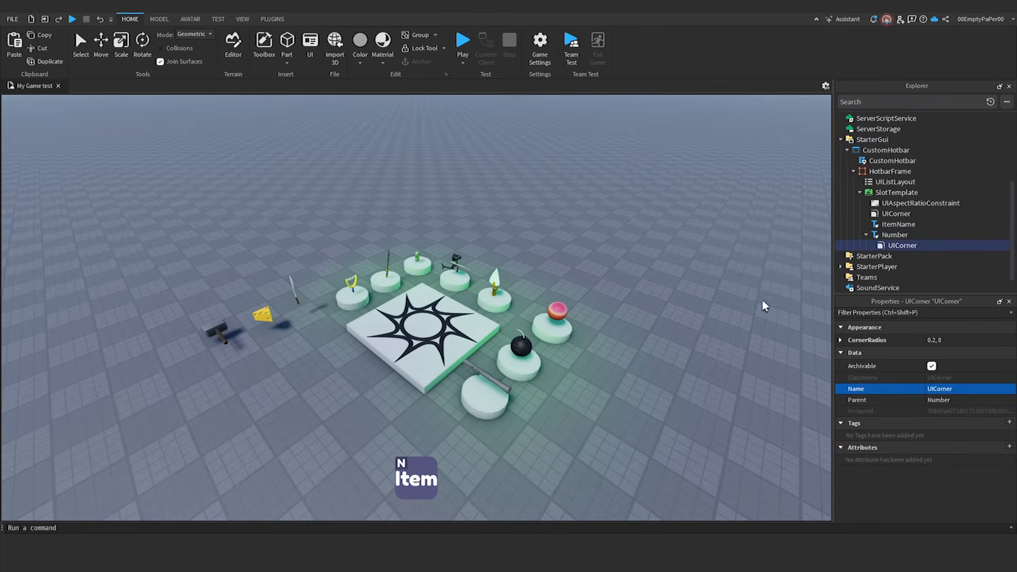
click(710, 397)
Edit the CornerRadius of the UICorner inside Number
click(895, 235)
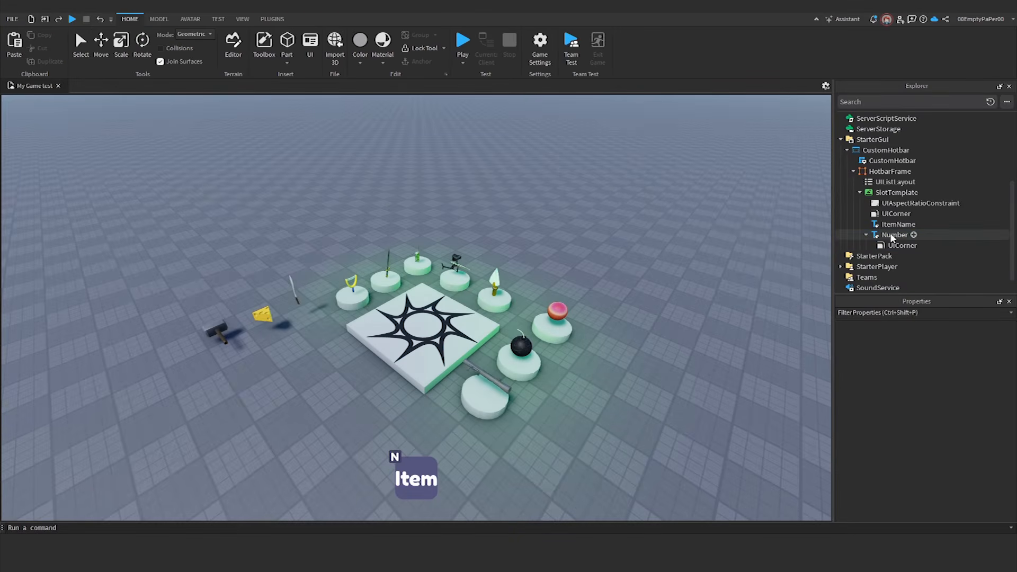
click(903, 245)
click(954, 340)
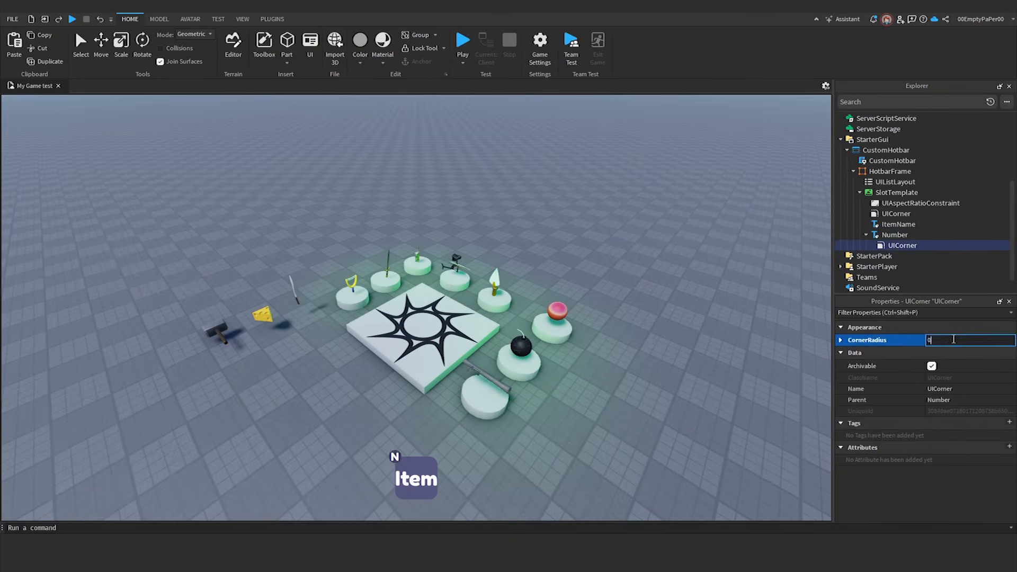
Set Number's AnchorPoint to 0.3, 0.3 after trying 0.4
click(895, 234)
scroll(961, 450, up, 3)
click(944, 412)
text(0.4)
key(Return)
click(574, 435)
click(886, 234)
click(972, 423)
text(0.3)
key(Return)
Add a UIStroke to SlotTemplate and raise its Thickness to about 5.9
click(925, 193)
text(ui)
click(847, 366)
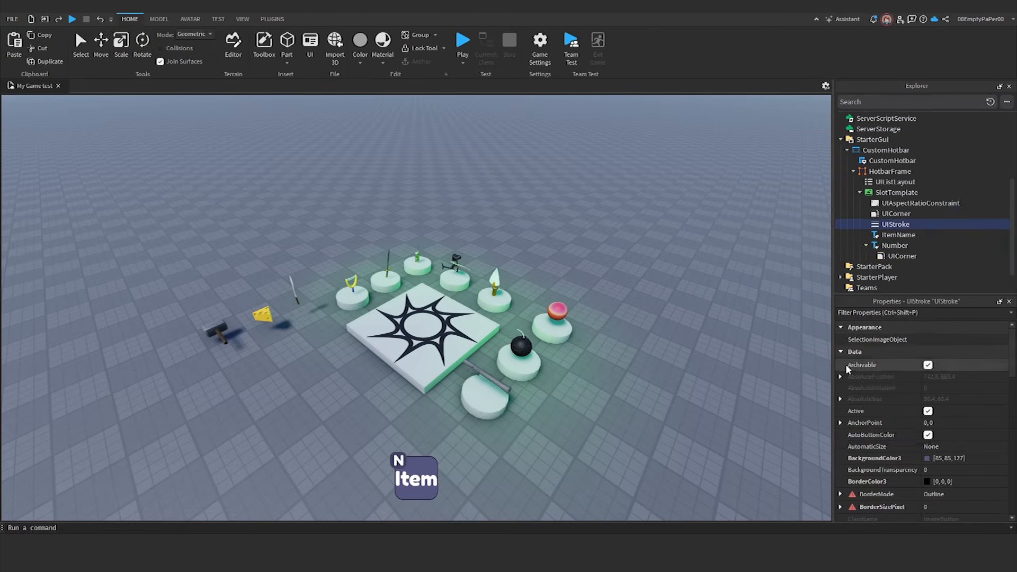
drag(962, 376, 972, 376)
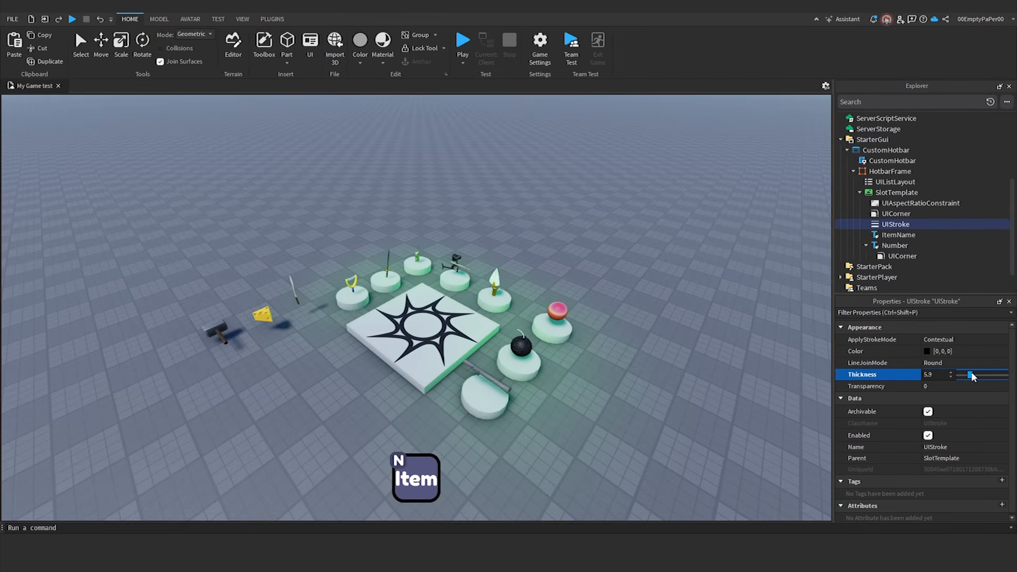
Copy Number's background colour 66, 66, 99 to the UIStroke's Color and set the stroke Thickness to 7
click(895, 246)
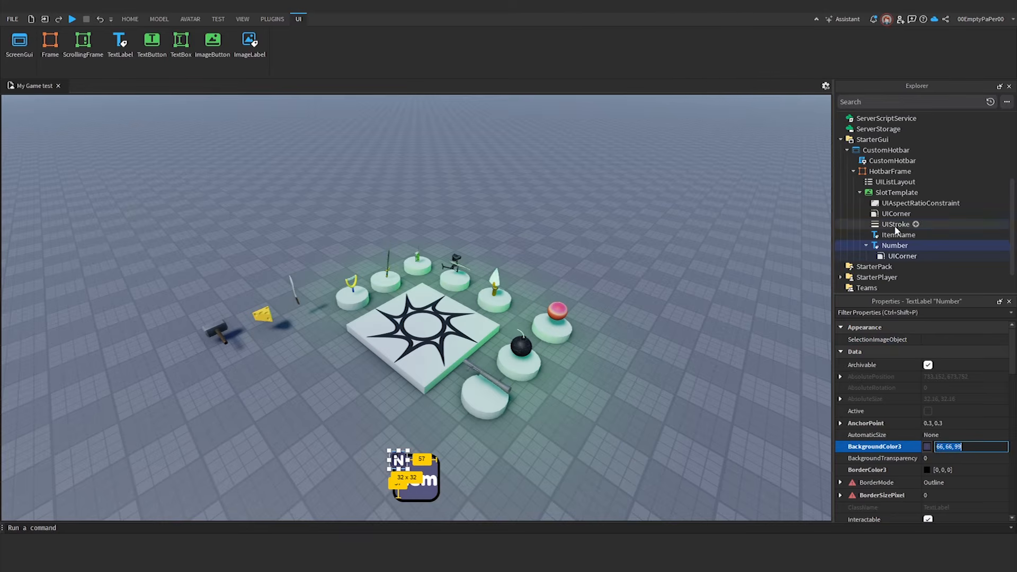
click(895, 227)
click(962, 352)
text(66, 66, 99)
key(Return)
click(938, 376)
text(7)
key(Return)
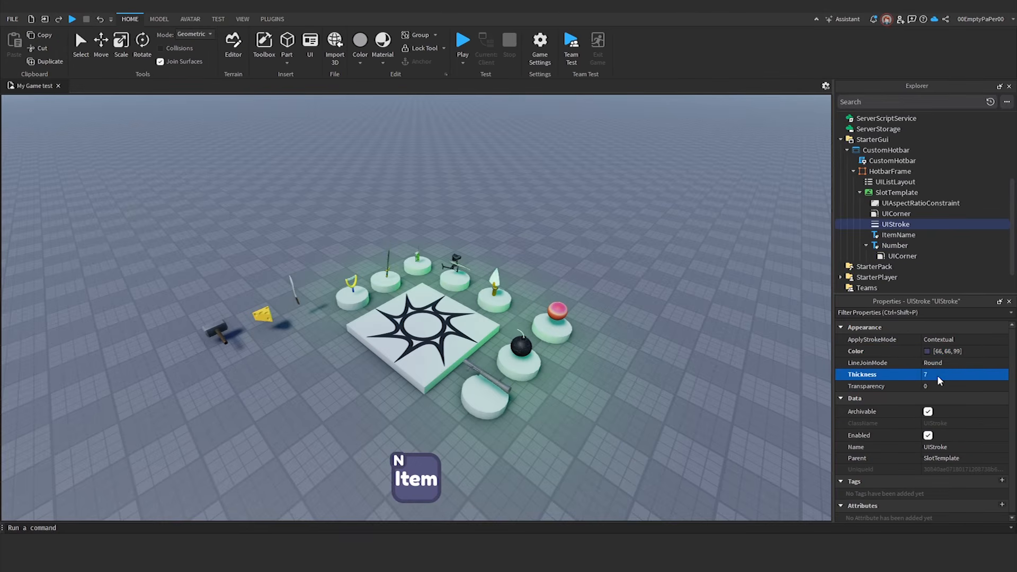
Set the CornerRadius of Number's UICorner to 1
key(Down)
key(Down)
key(Down)
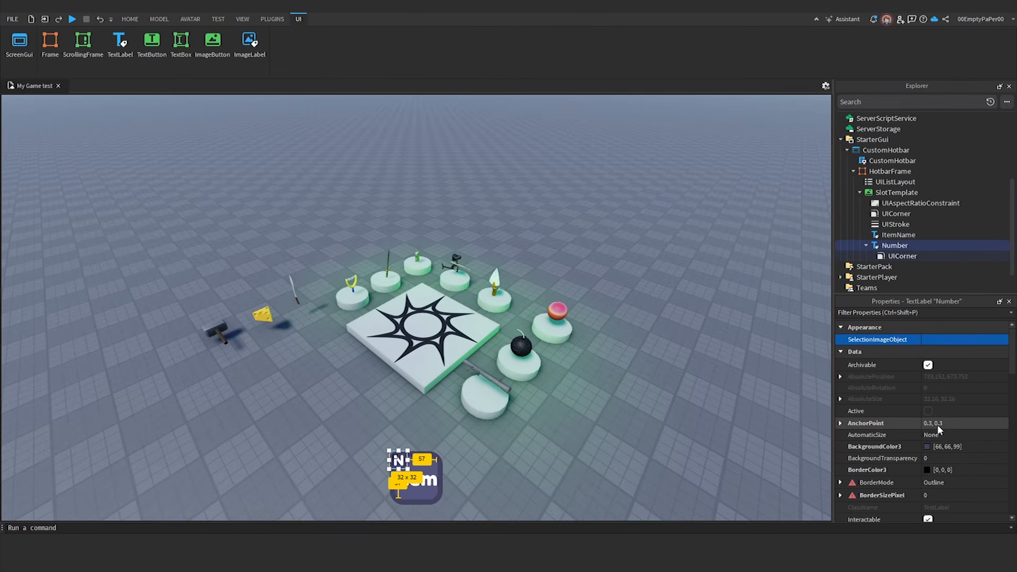
click(947, 340)
text(1)
key(Return)
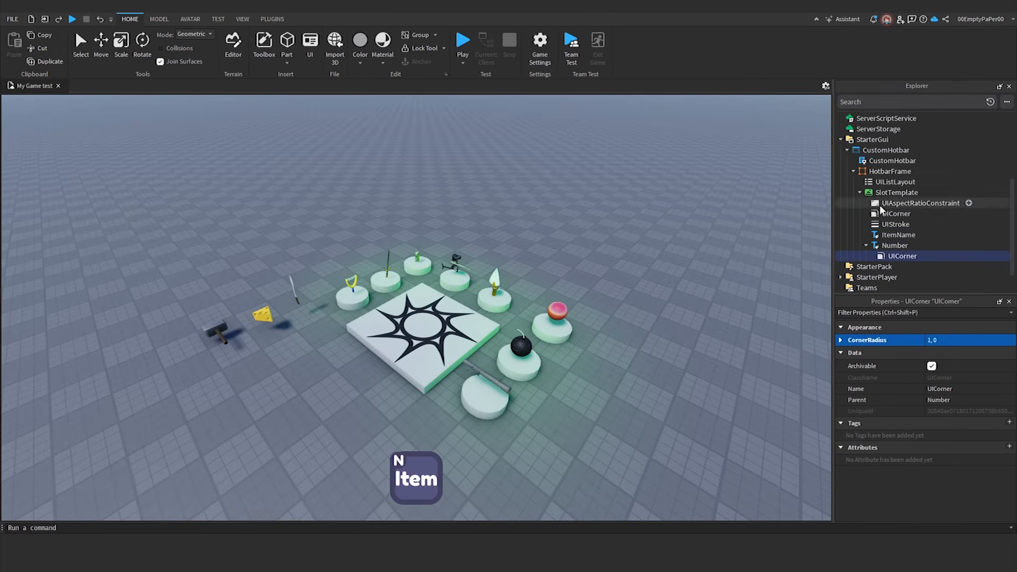
Try AnchorPoint values of 1 and 0 on the Number label
click(886, 246)
click(944, 424)
text(1)
key(Return)
click(946, 425)
text(0)
key(Return)
click(742, 408)
Set the Number label's AnchorPoint to 0.2, 0.2
click(901, 247)
click(944, 424)
text(0.2)
key(Return)
click(681, 401)
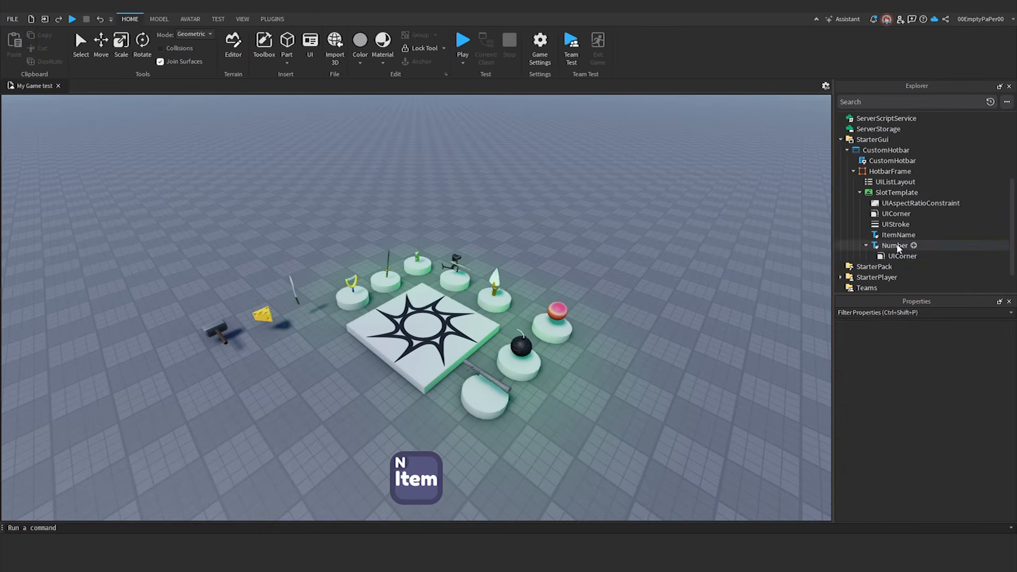
Adjust the CornerRadius of Number's UICorner and set Number's AnchorPoint to 0.4, 0.4
click(903, 256)
click(943, 340)
click(895, 245)
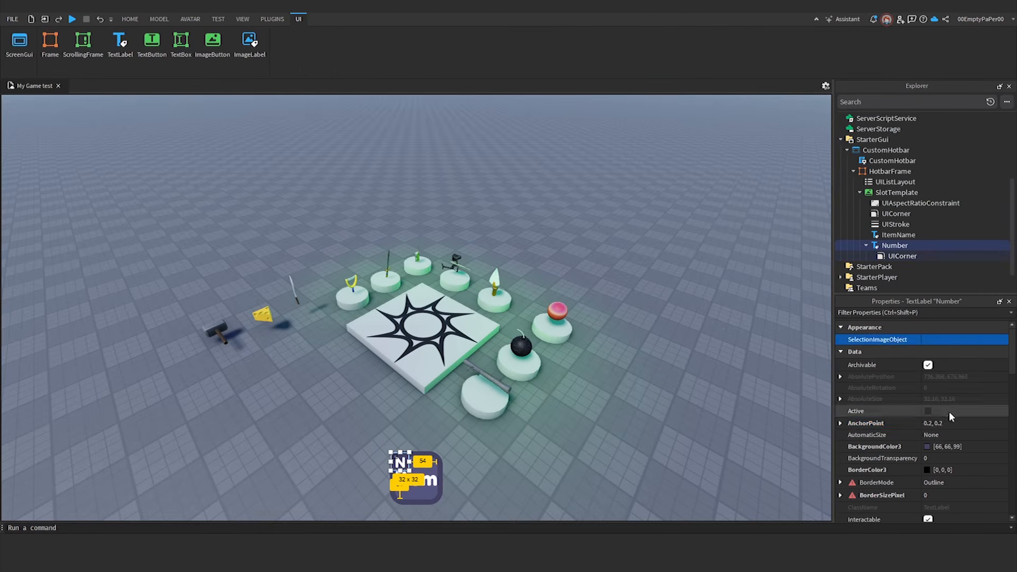
click(939, 424)
text(0.)
text(1, 0.1)
key(Return)
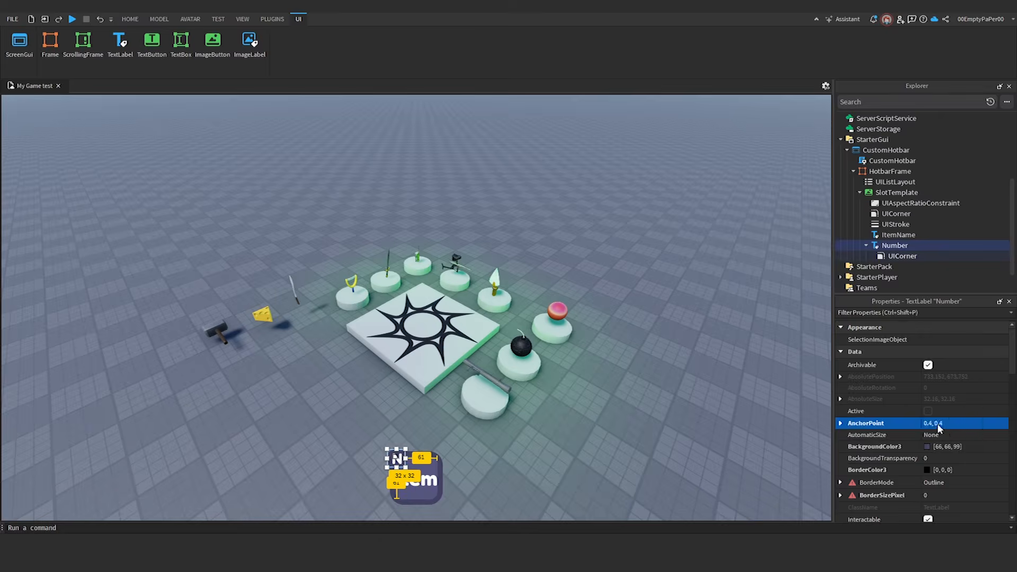
Copy SlotTemplate's BackgroundColor3 value 85, 85, 127 into the default slot colour on line 90 of the CustomHotbar script
scroll(939, 427, down, 1)
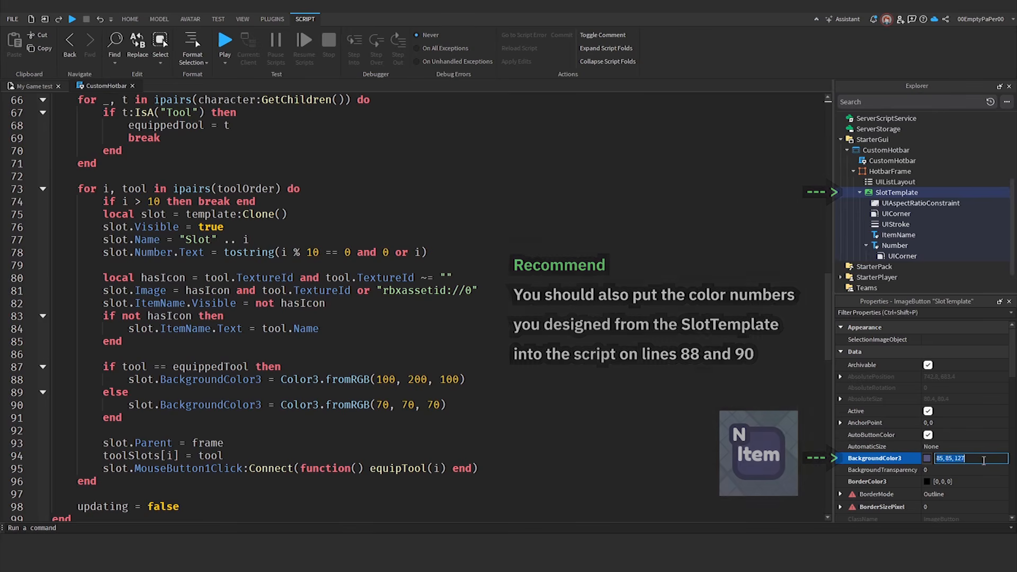
drag(984, 461, 954, 459)
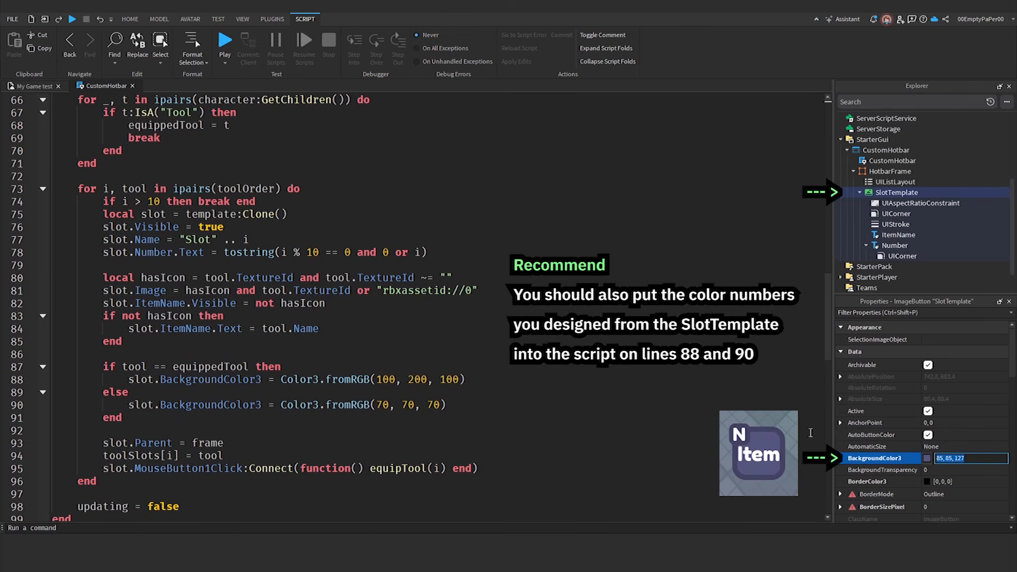
click(438, 405)
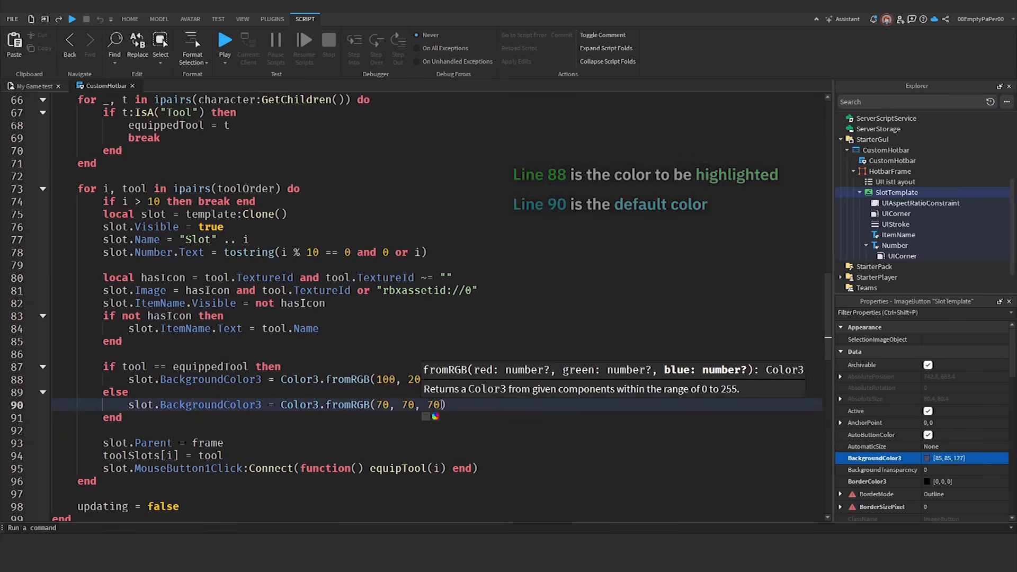
drag(440, 404, 381, 405)
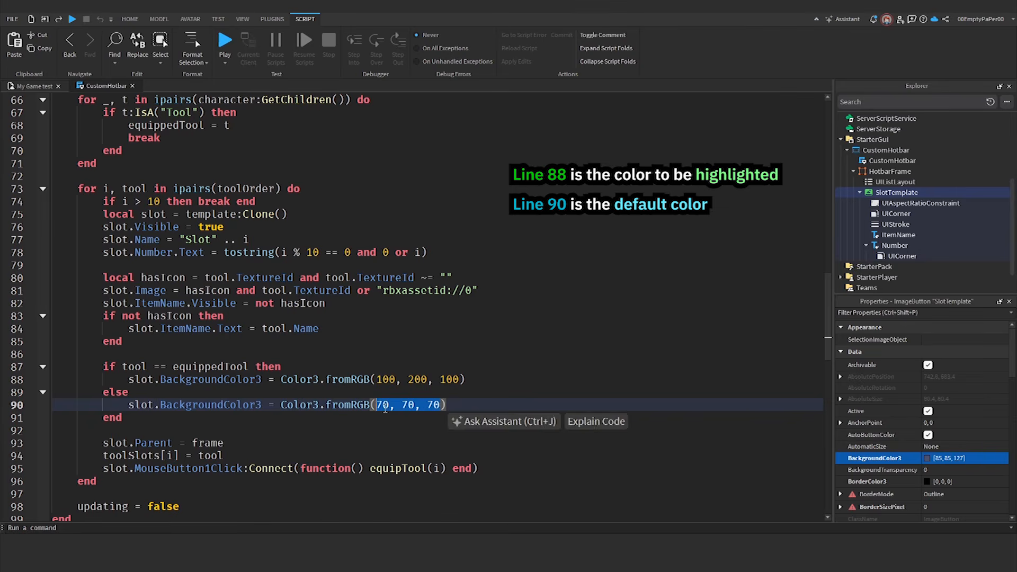
text(85, 85, 127)
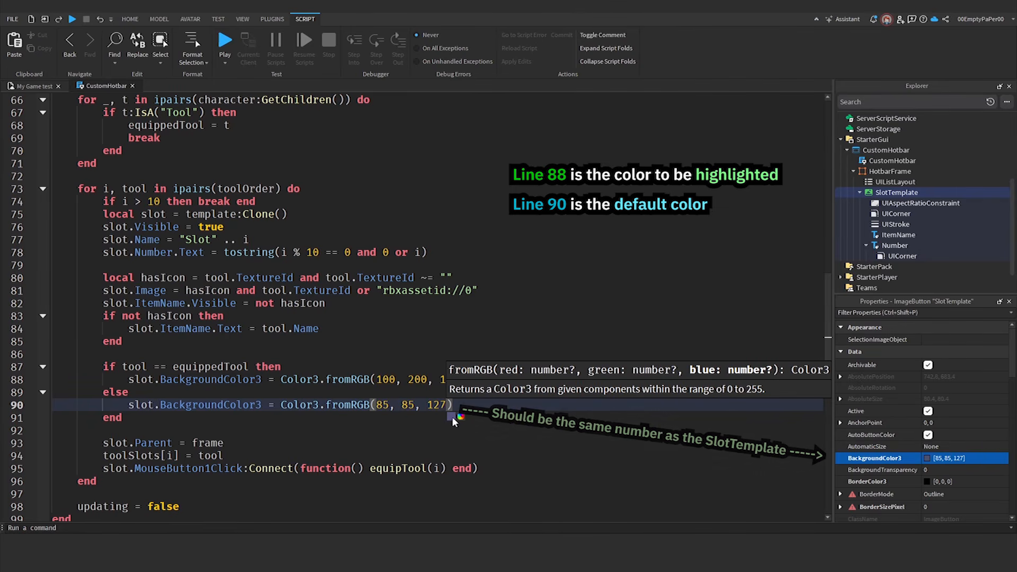
Set the equipped-slot colour on line 88 to 128, 128, 191, a brighter shade of the default 85, 85, 127
click(429, 379)
drag(461, 380, 376, 380)
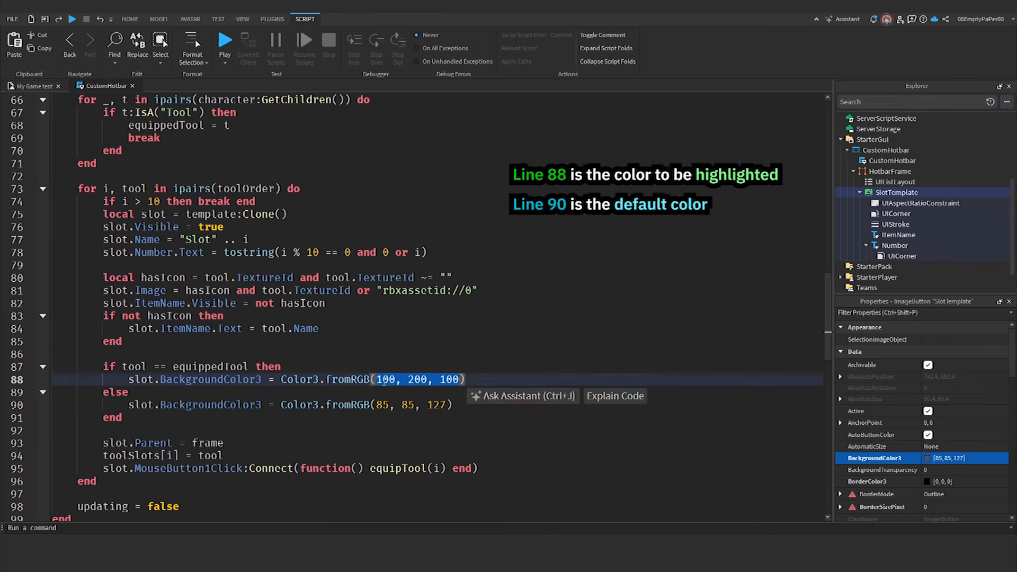
text(85, 85, 127)
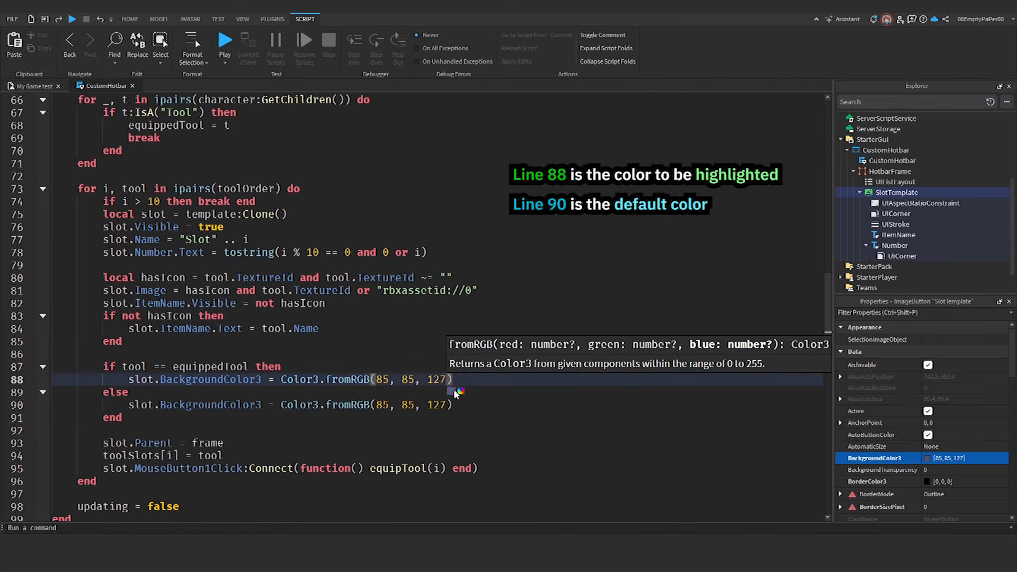
click(451, 391)
drag(481, 287, 672, 252)
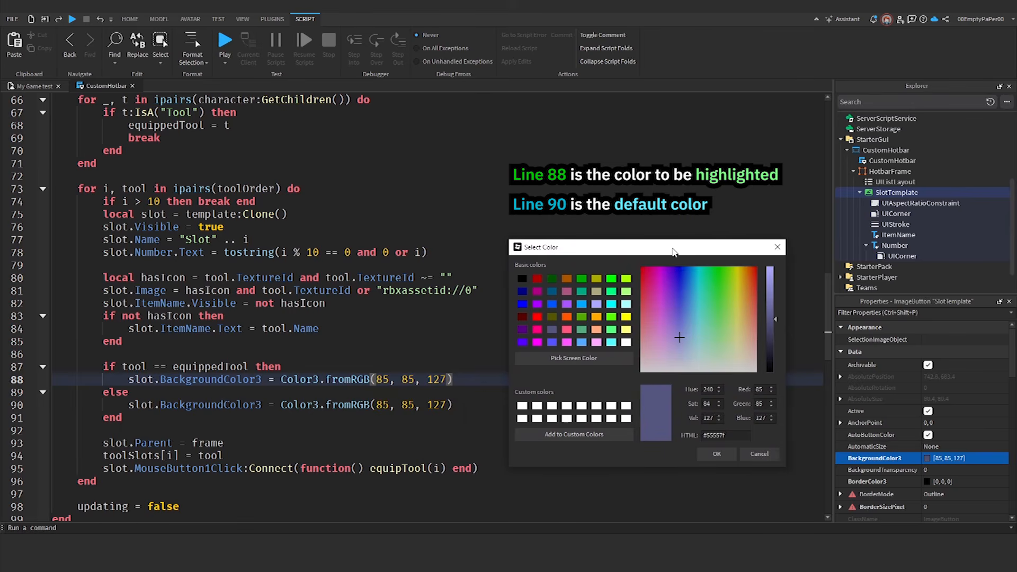
drag(772, 300, 773, 291)
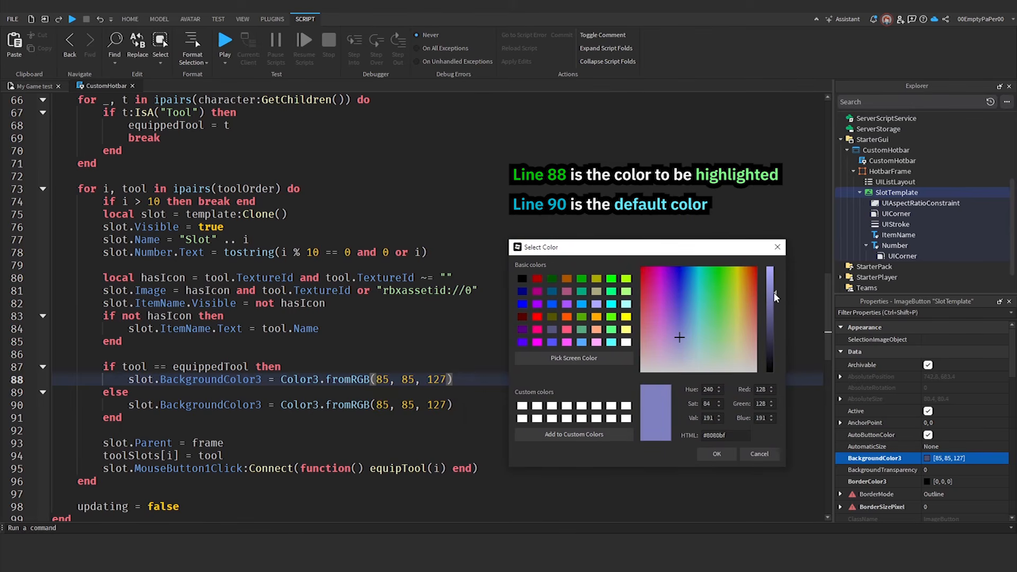
click(719, 455)
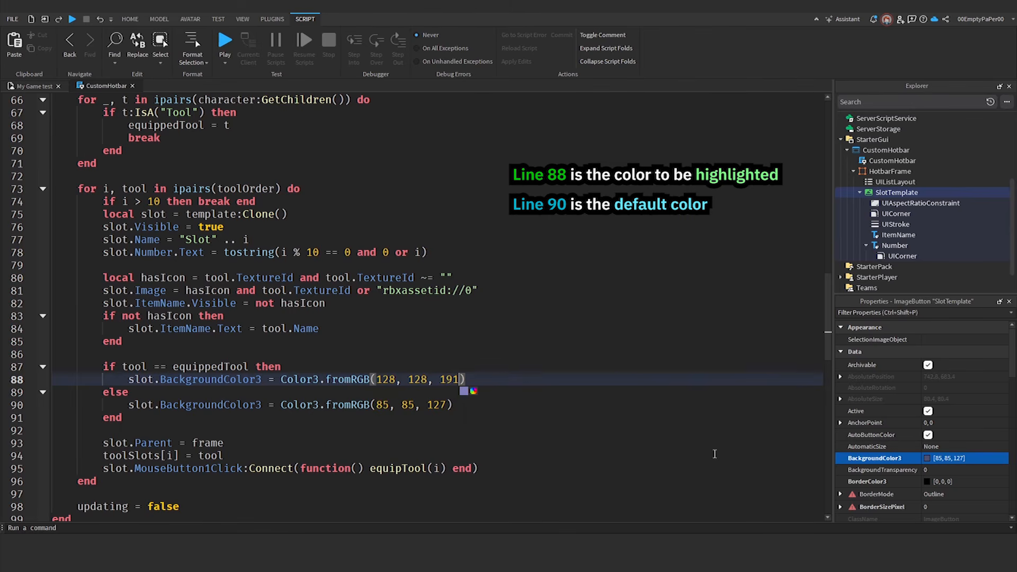
click(493, 407)
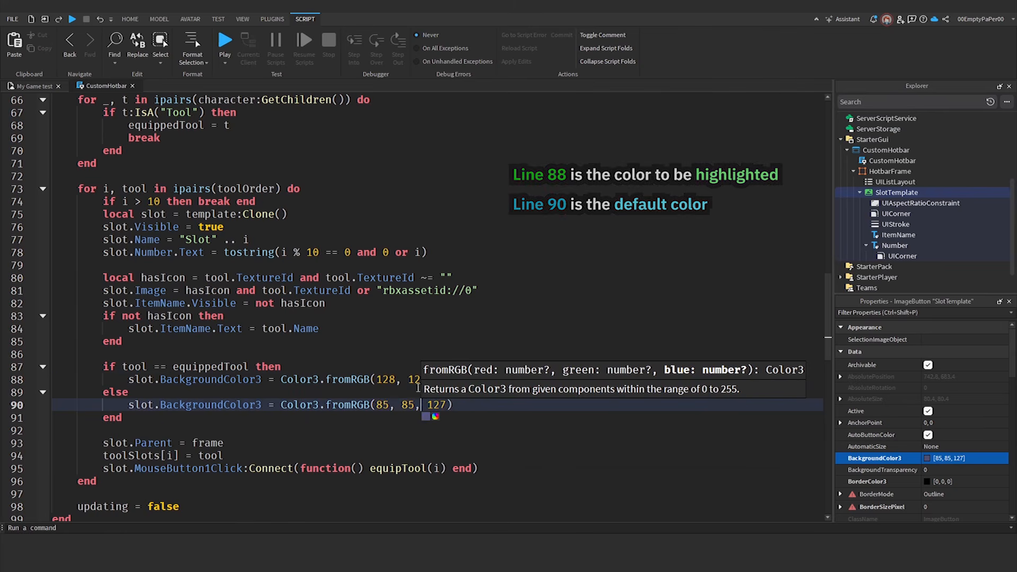
Hide SlotTemplate by turning off its Visible property and start a playtest
scroll(988, 450, down, 5)
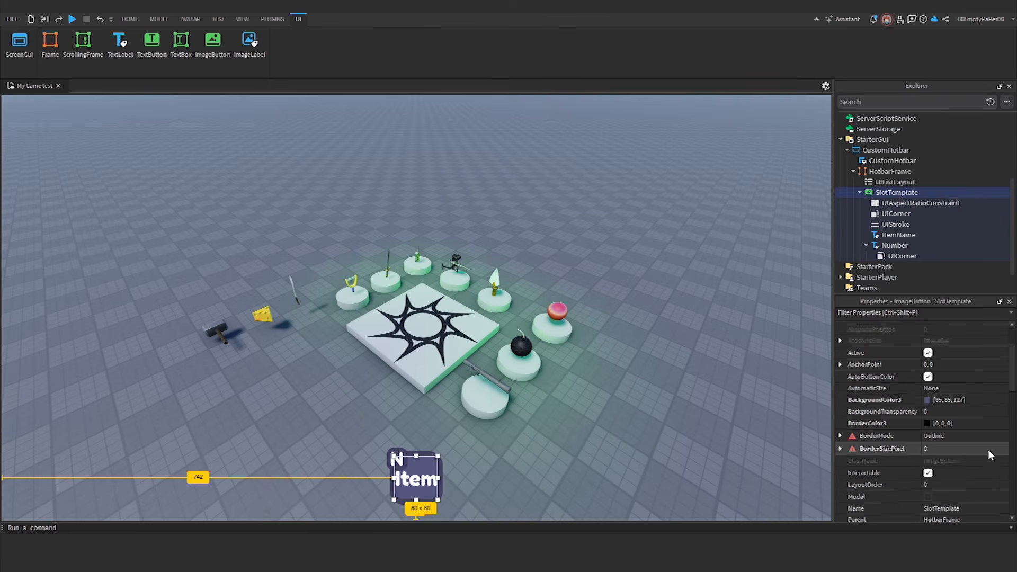
click(928, 486)
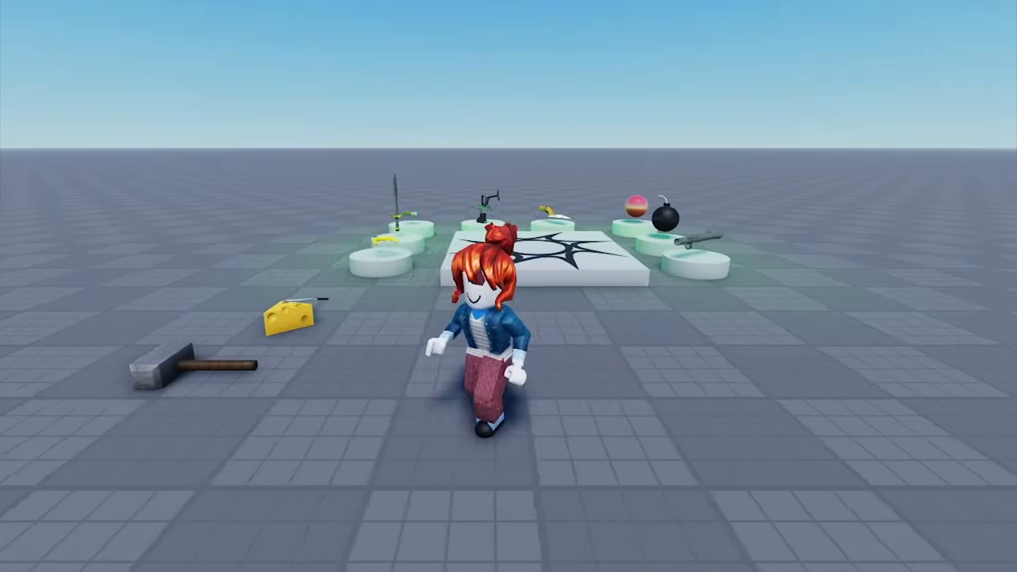
Walk the character over the hammer, cheese and large knife to collect them into the restyled hotbar
key(a)
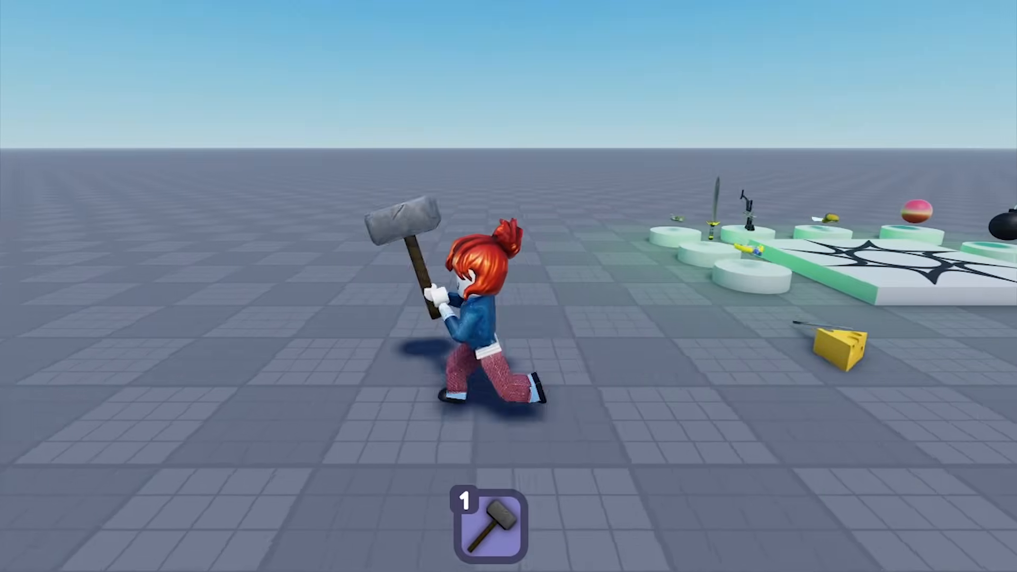
key(w)
key(d)
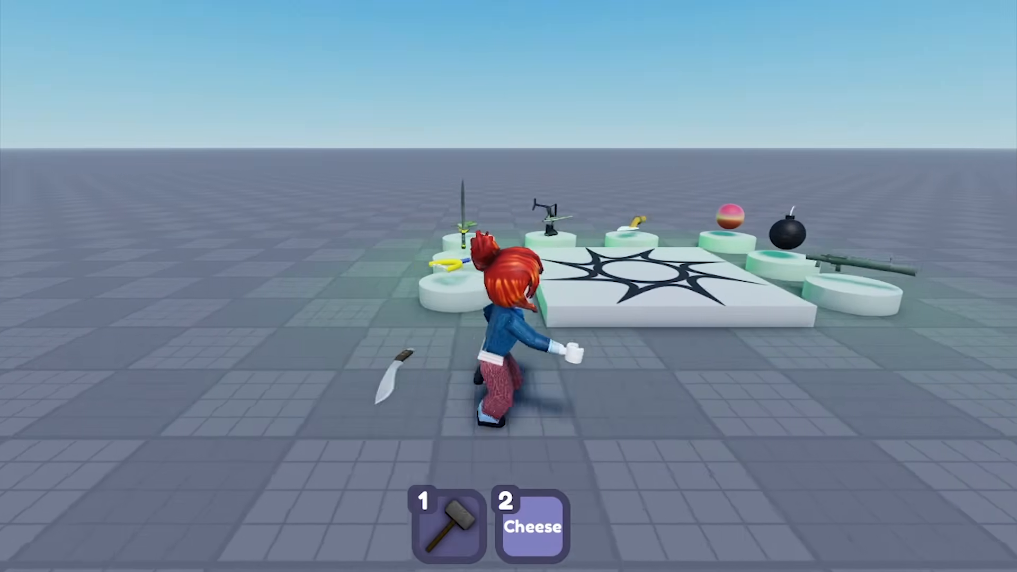
key(w)
key(a)
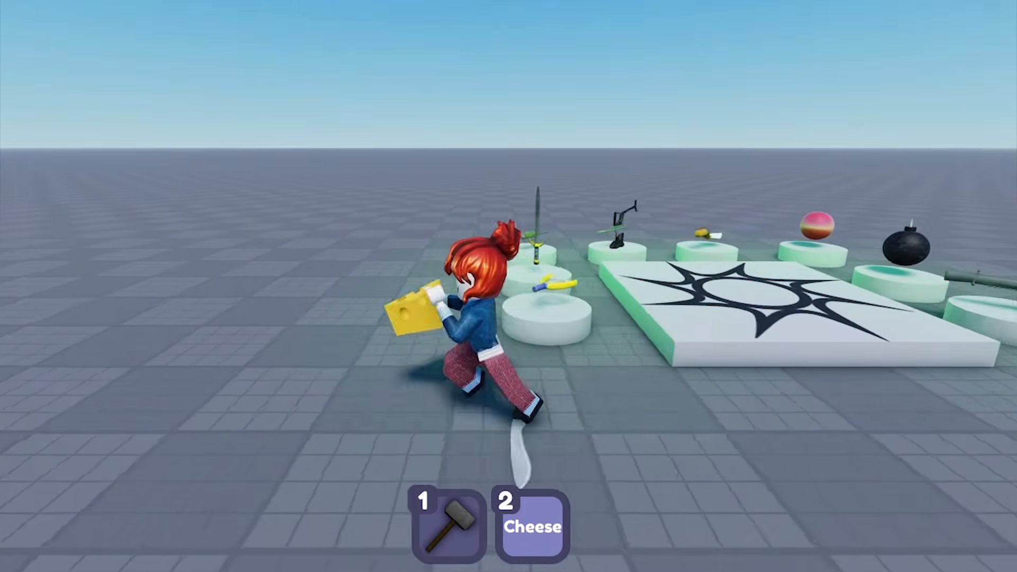
key(s)
key(d)
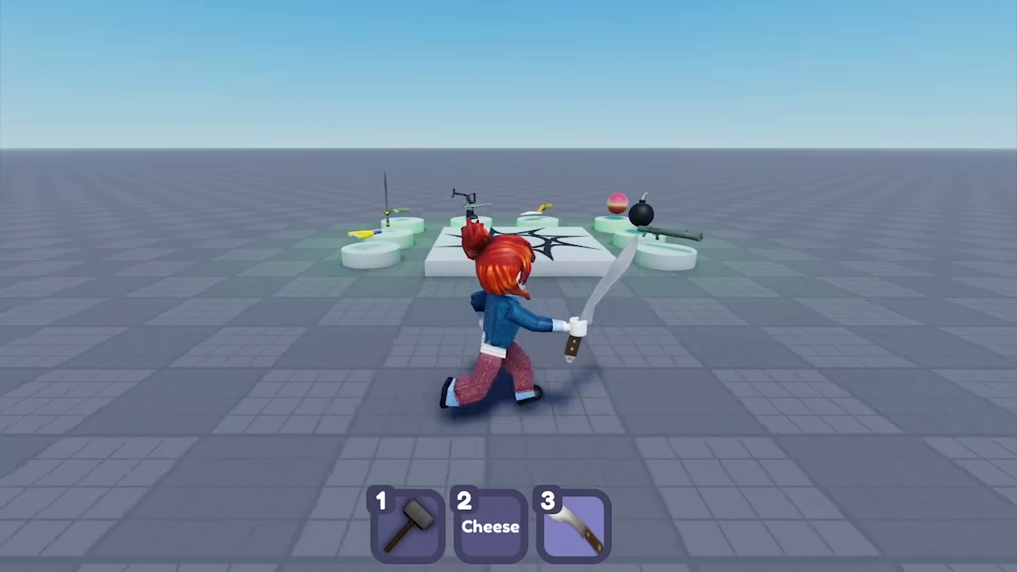
Walk onto the central platform and test the restyled hotbar by equipping and unequipping the hammer and equipping the cheese
key(w)
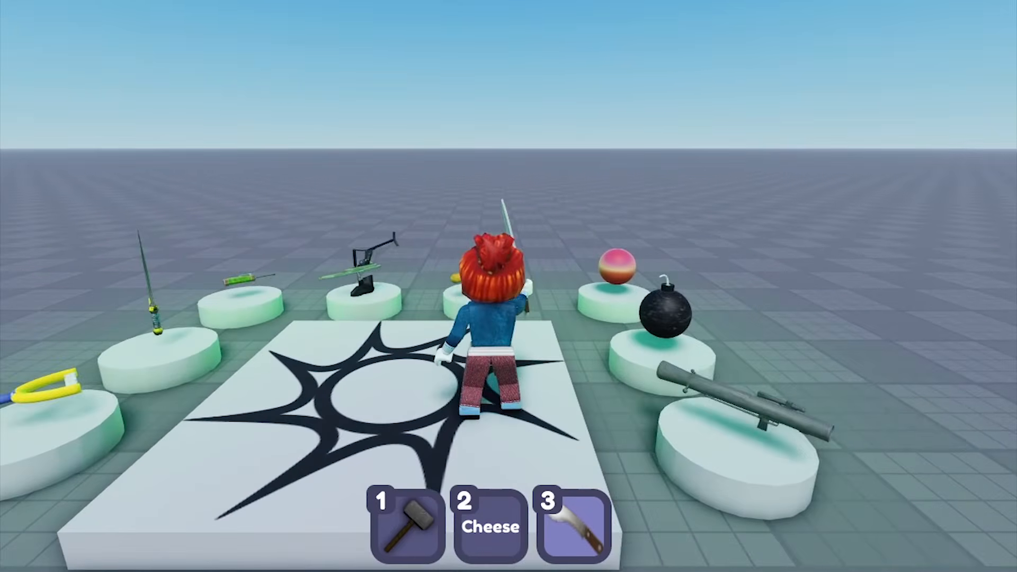
key(s)
key(1)
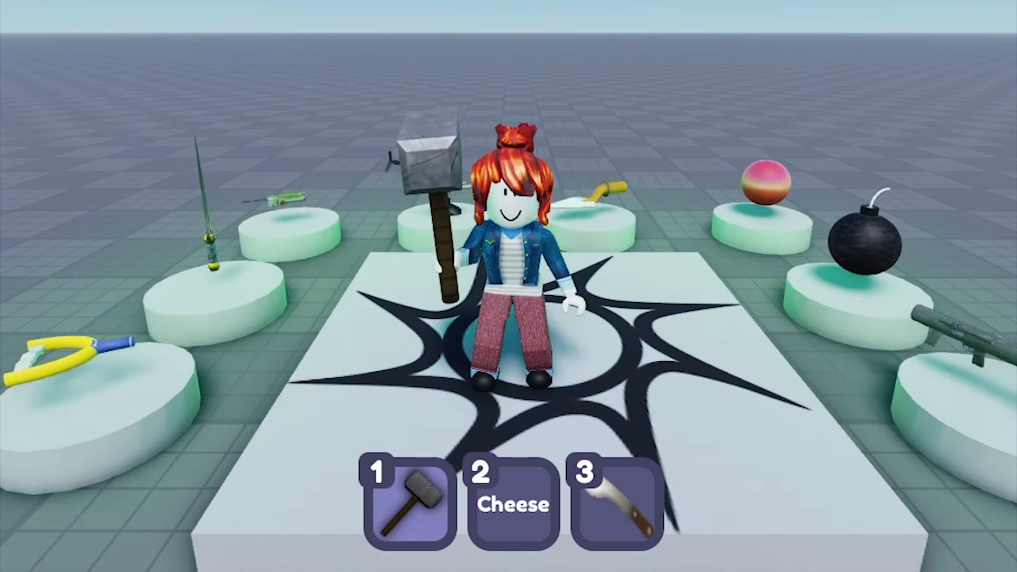
key(1)
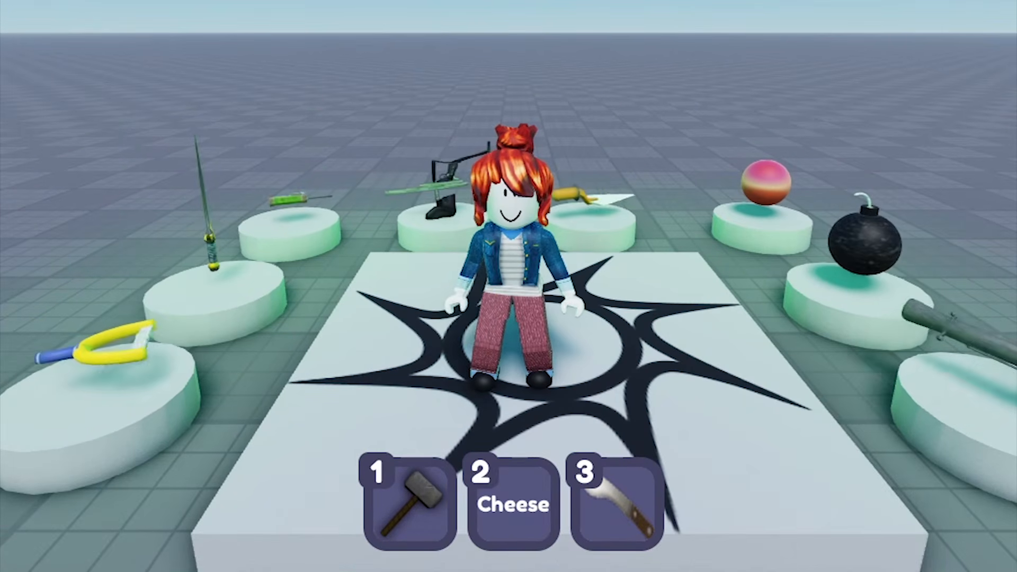
key(1)
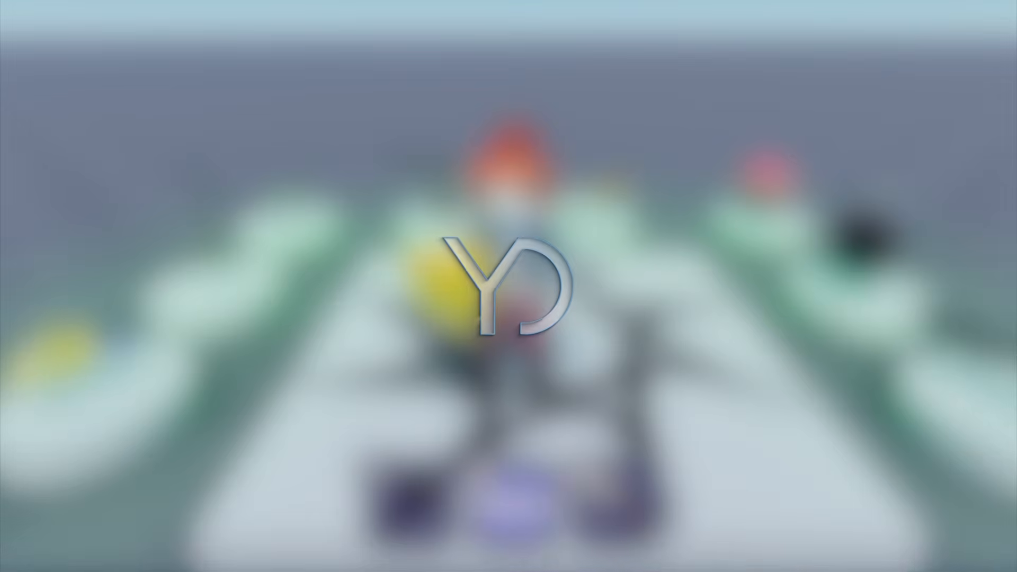